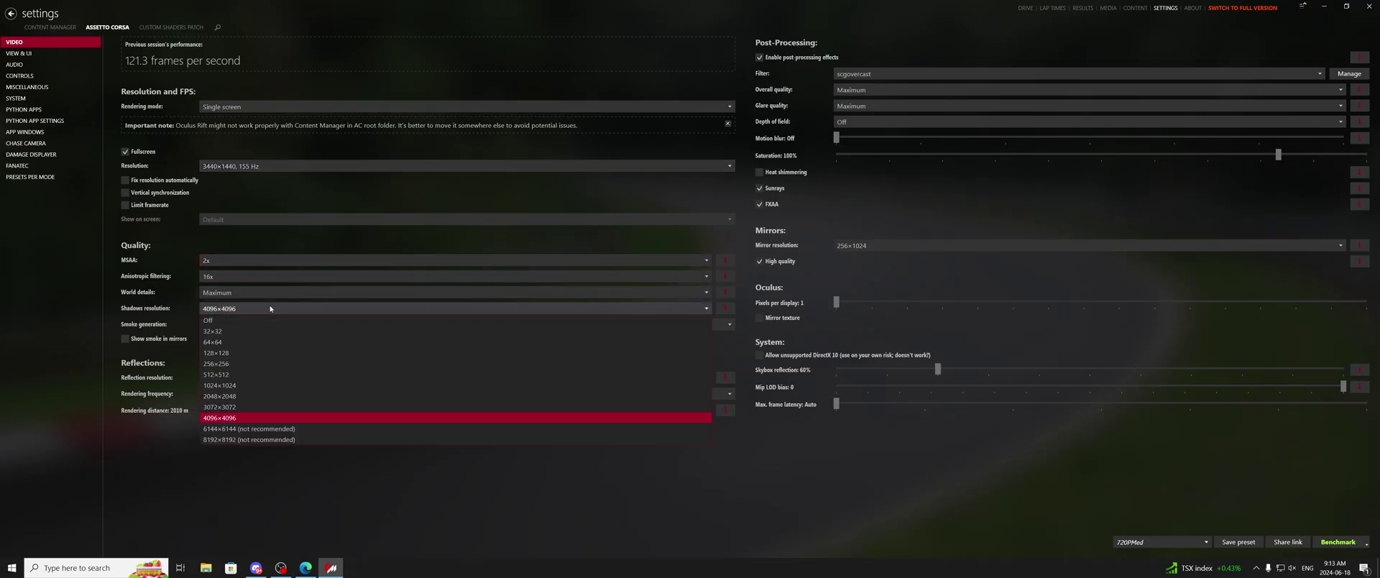
# Step: Set the shadow resolution to 2048×2048, and the reflections to 512×512 resolution with two faces rendered per frame
pyautogui.click(252, 396)
pyautogui.click(256, 378)
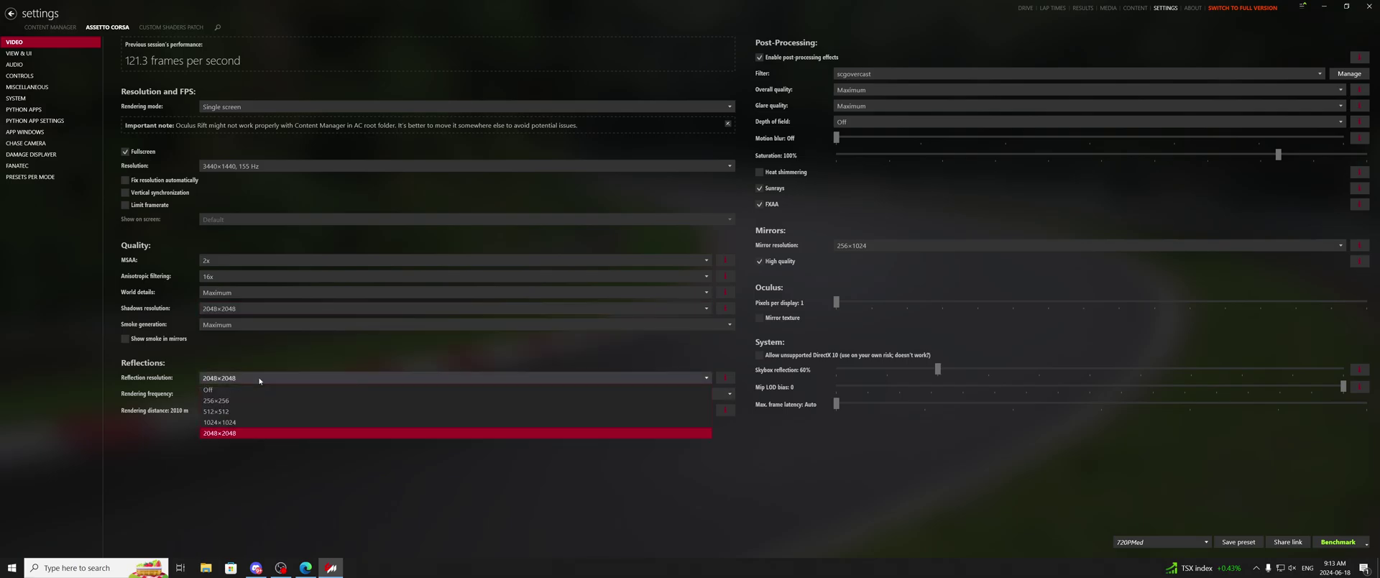
pyautogui.click(252, 410)
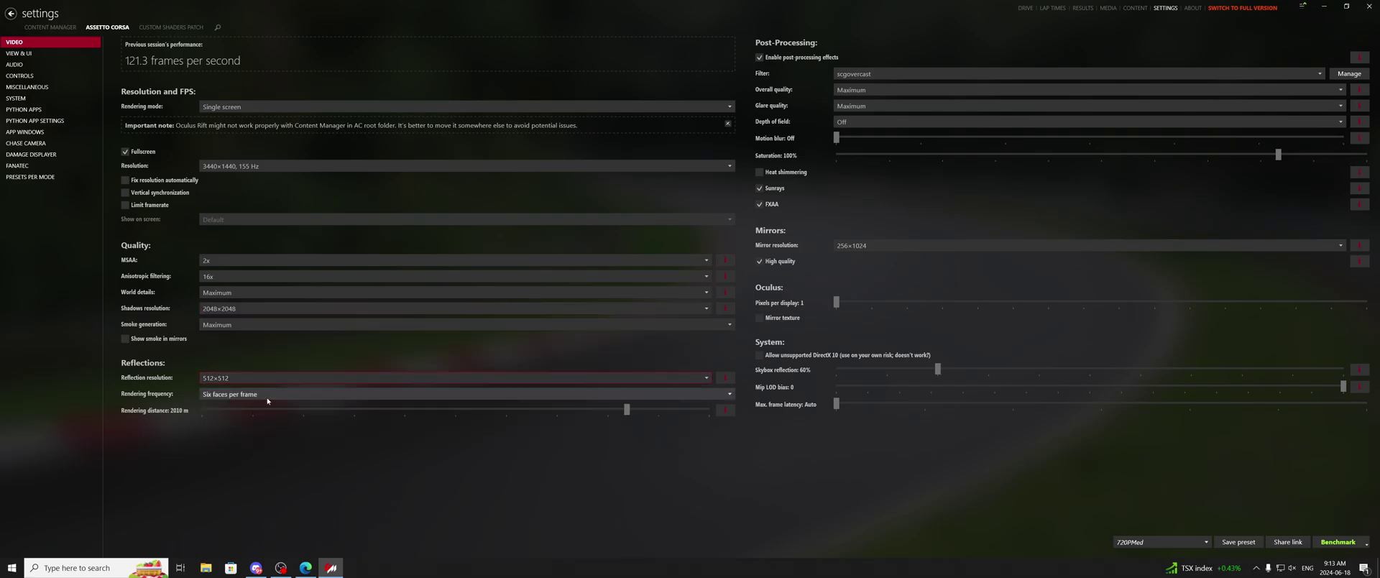
pyautogui.click(261, 394)
pyautogui.click(270, 428)
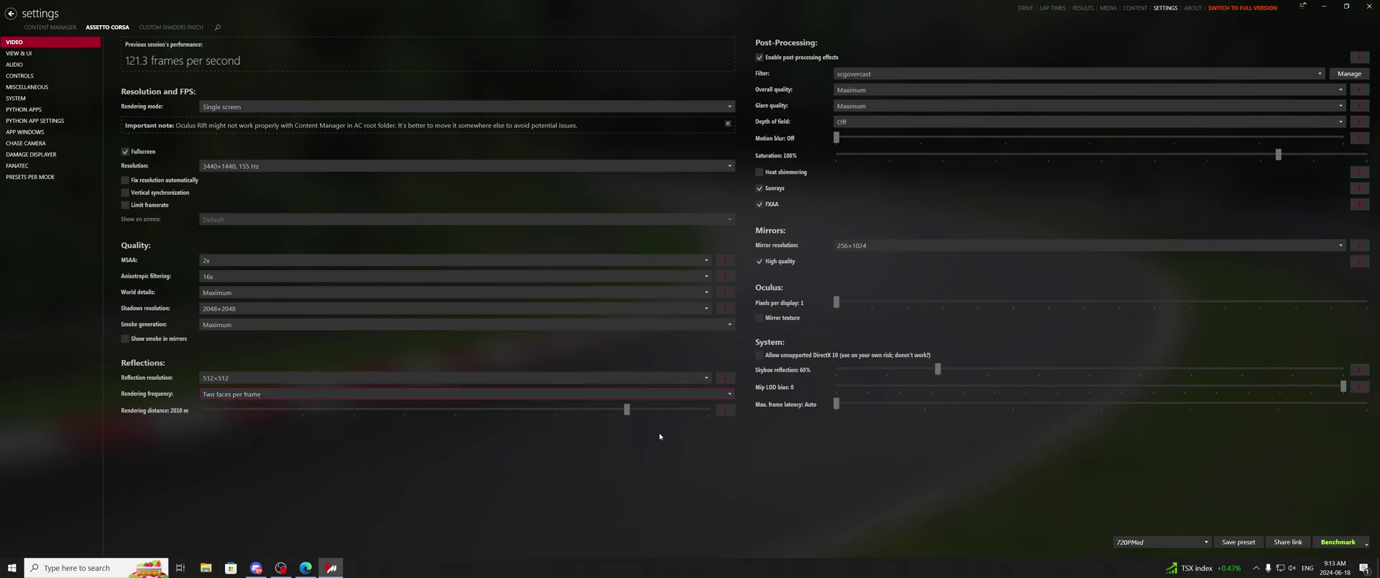
# Step: Turn off the high quality option for mirrors in the video settings
pyautogui.click(782, 264)
pyautogui.click(920, 245)
pyautogui.click(920, 227)
# Step: Deactivate the Brake Disc FX extension in the Custom Shaders Patch settings
pyautogui.click(177, 28)
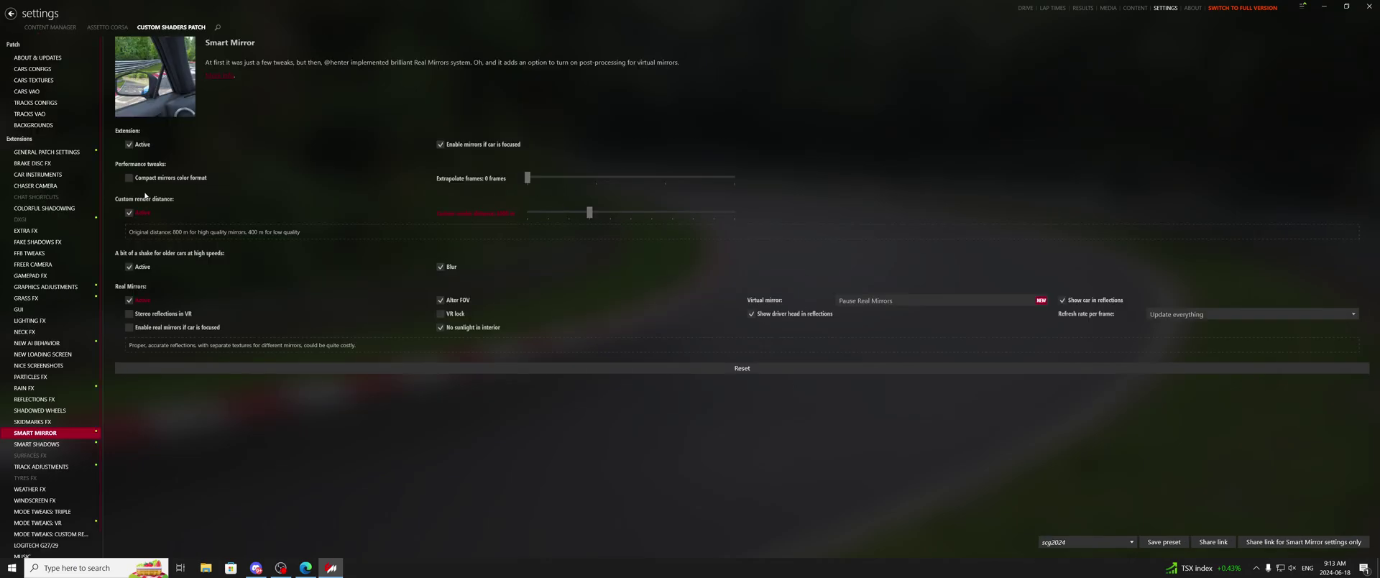
pyautogui.click(71, 209)
pyautogui.click(71, 164)
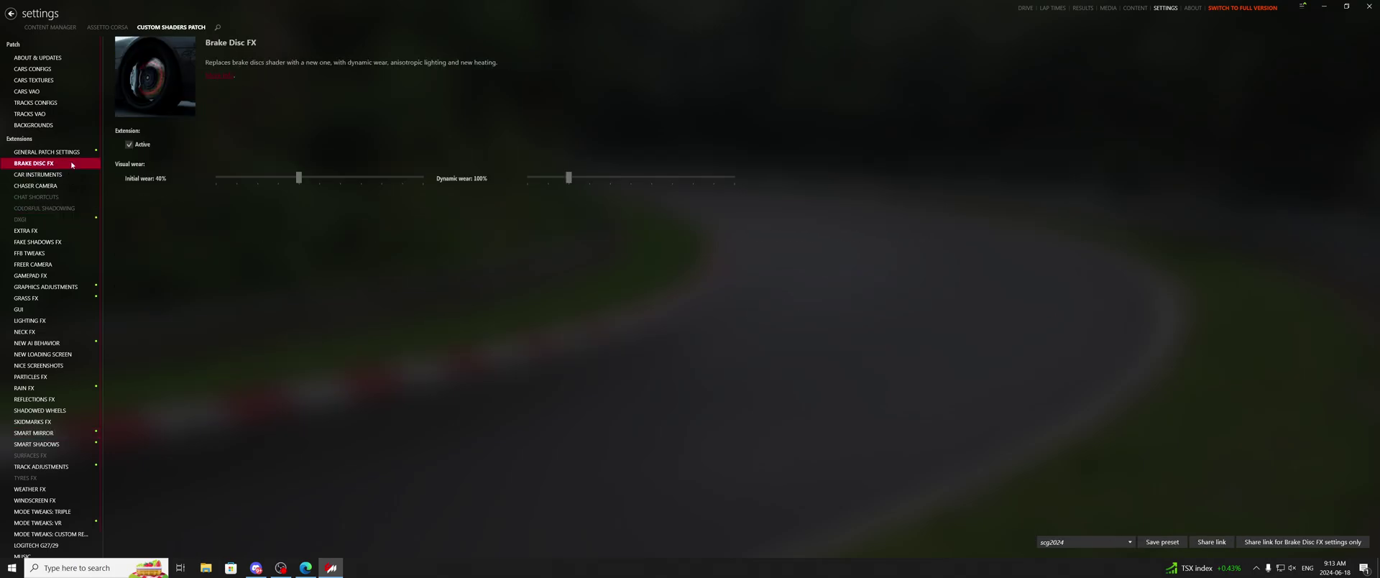
# Step: Disable NVIDIA's HBAO+ ambient occlusion in the Extra FX settings
pyautogui.click(39, 174)
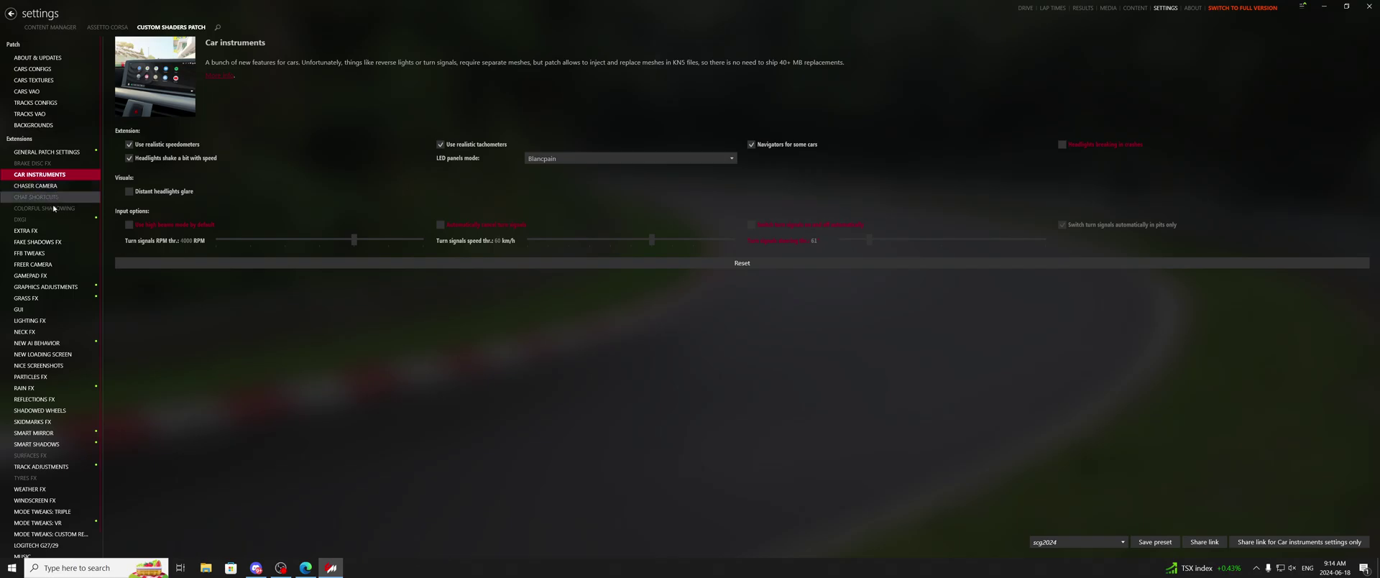
pyautogui.click(43, 231)
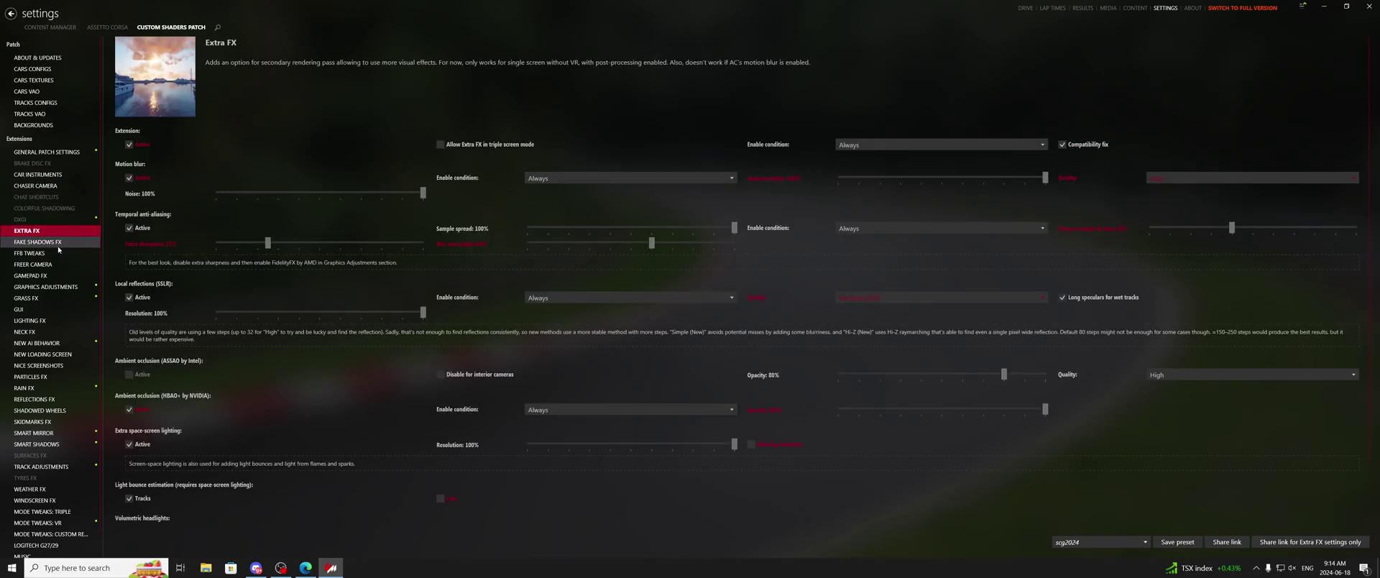
pyautogui.click(60, 241)
pyautogui.click(59, 232)
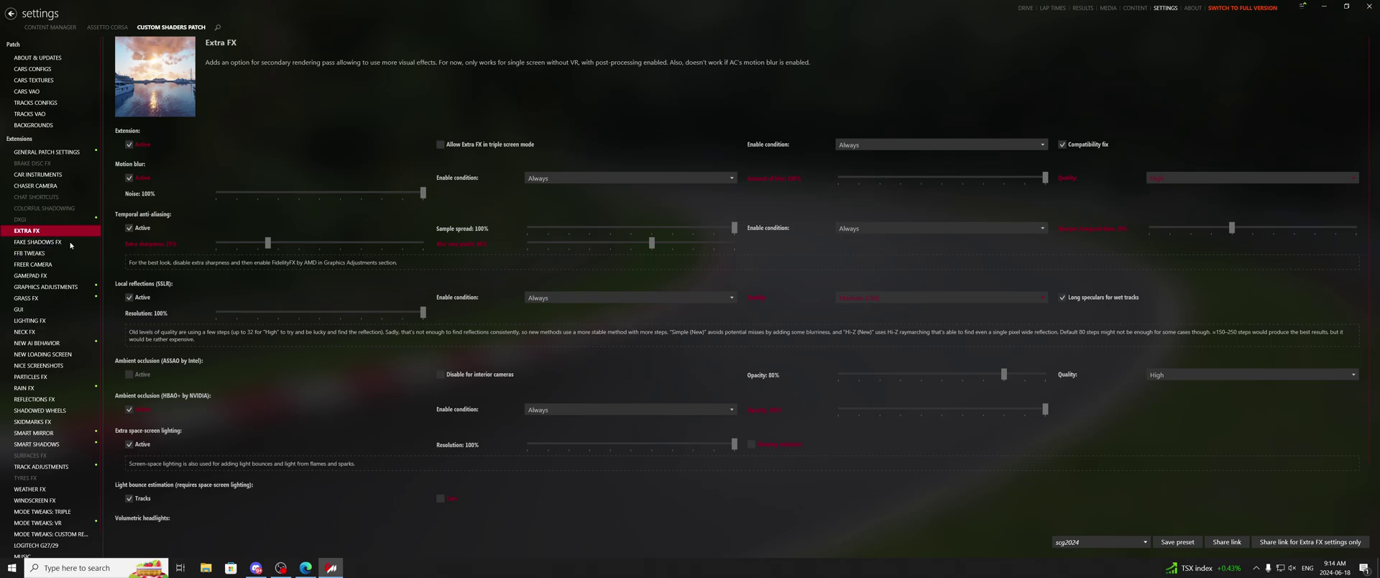
pyautogui.scroll(-1, 162, 363)
pyautogui.click(147, 363)
# Step: Deactivate the Grass FX and Rain FX extensions
pyautogui.click(59, 299)
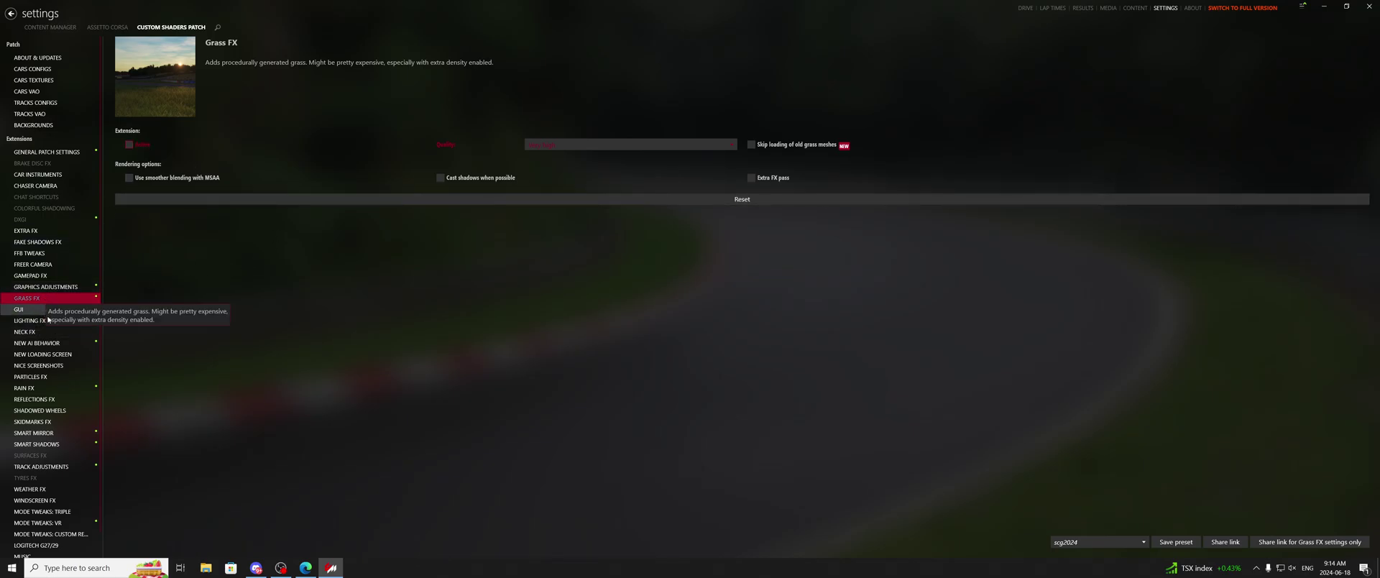
pyautogui.scroll(-1, 50, 319)
pyautogui.click(63, 298)
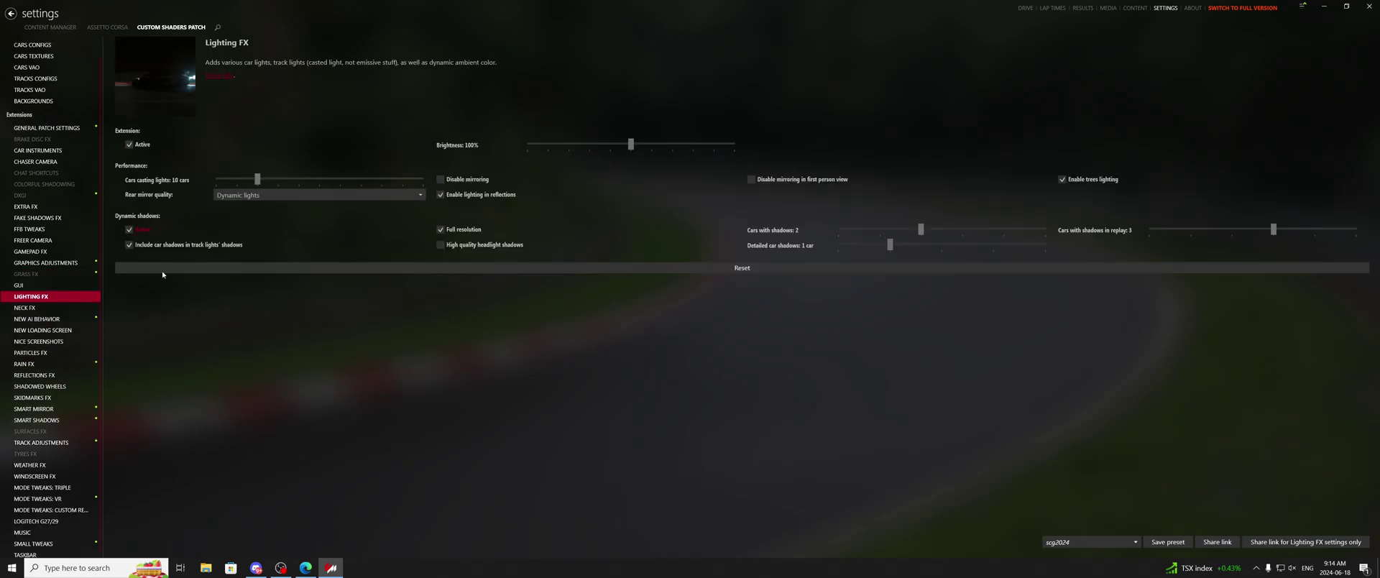
pyautogui.click(45, 306)
pyautogui.click(62, 365)
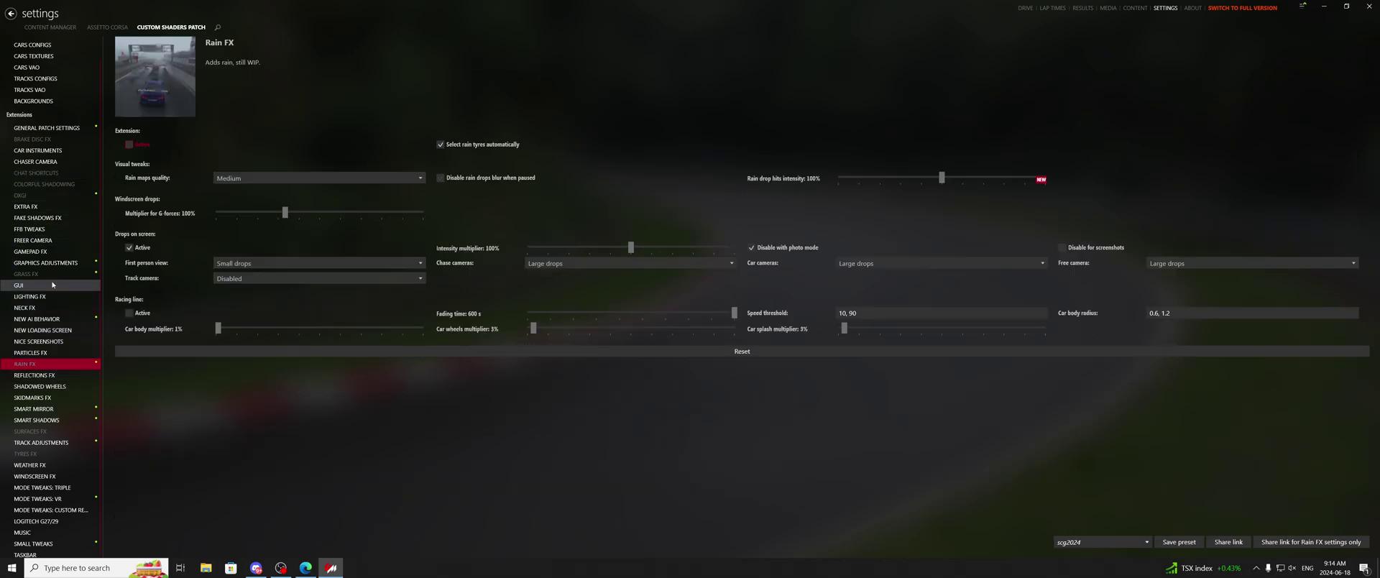
# Step: Turn off Real Mirrors in the Smart Mirror extension
pyautogui.click(51, 388)
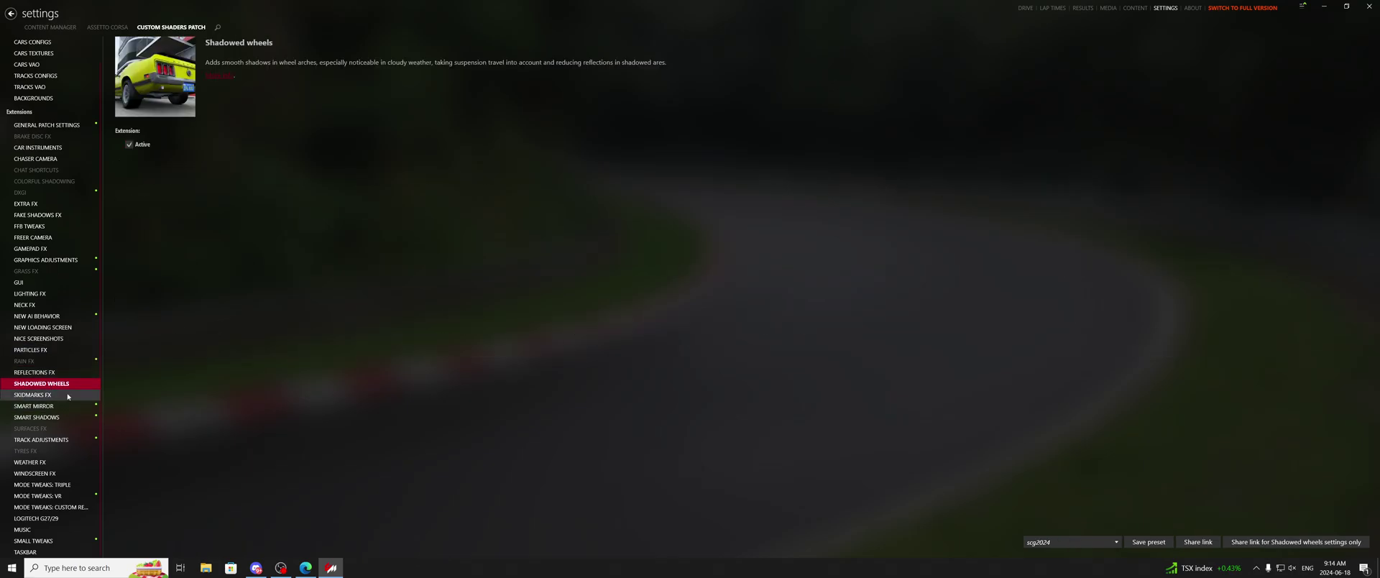
pyautogui.click(57, 406)
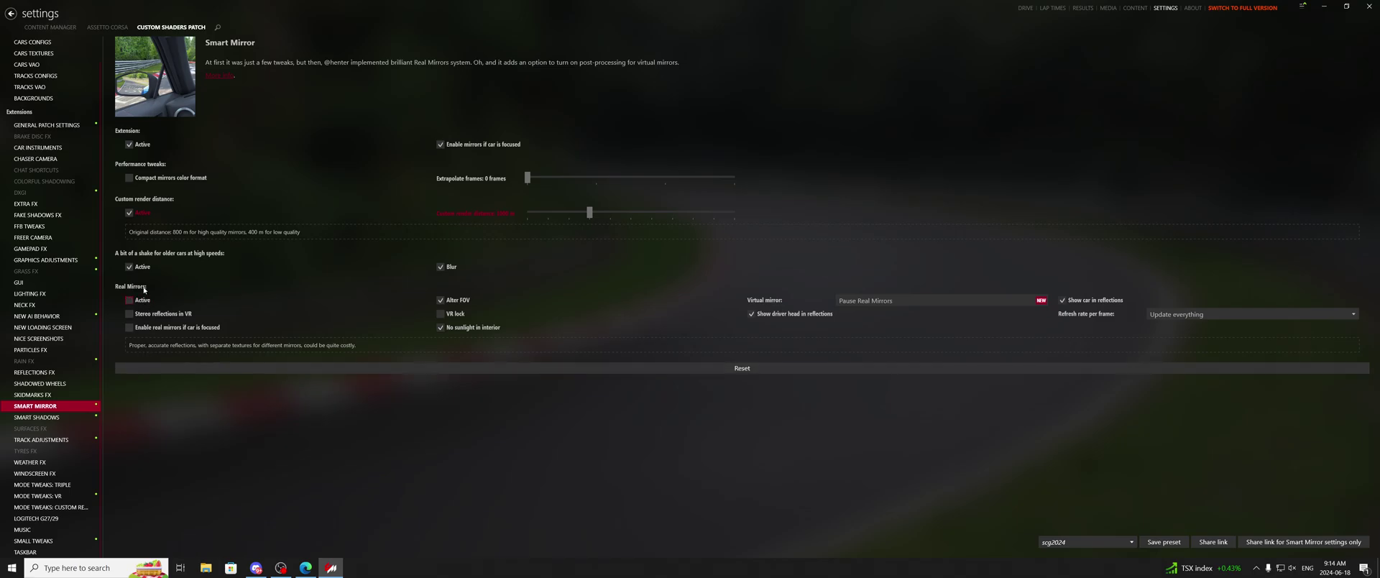
# Step: Review the Smart Shadows, Track Adjustments, Weather FX, Skidmarks FX and Windscreen FX settings for performance-related options
pyautogui.click(63, 417)
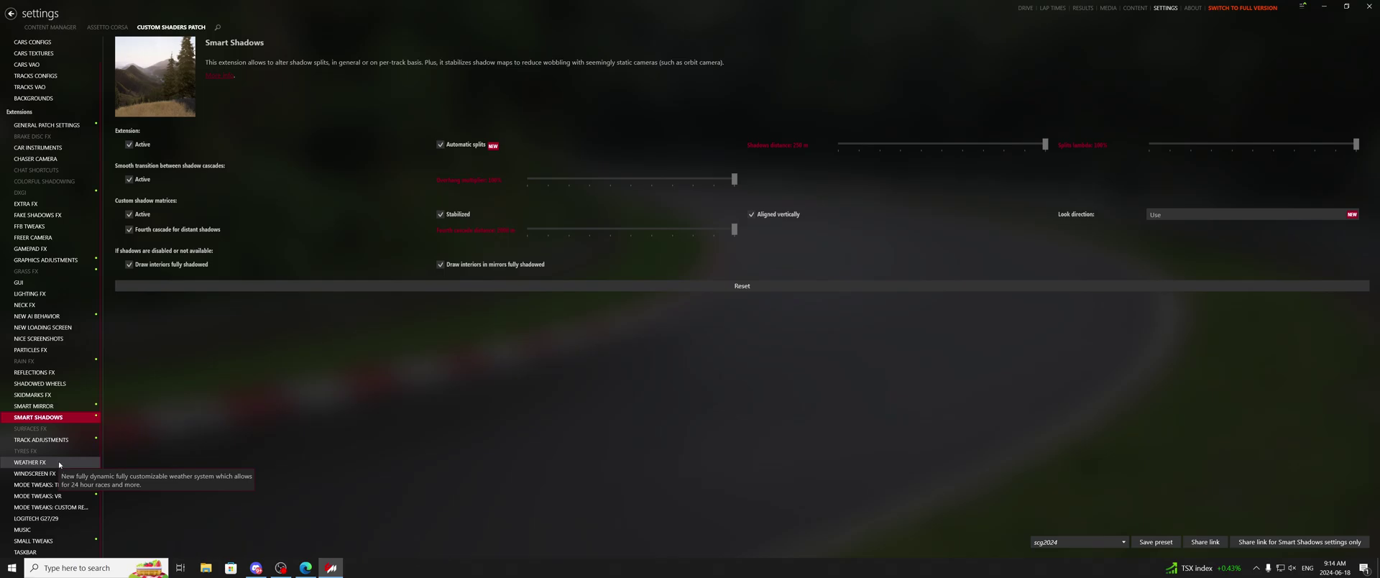
pyautogui.click(68, 440)
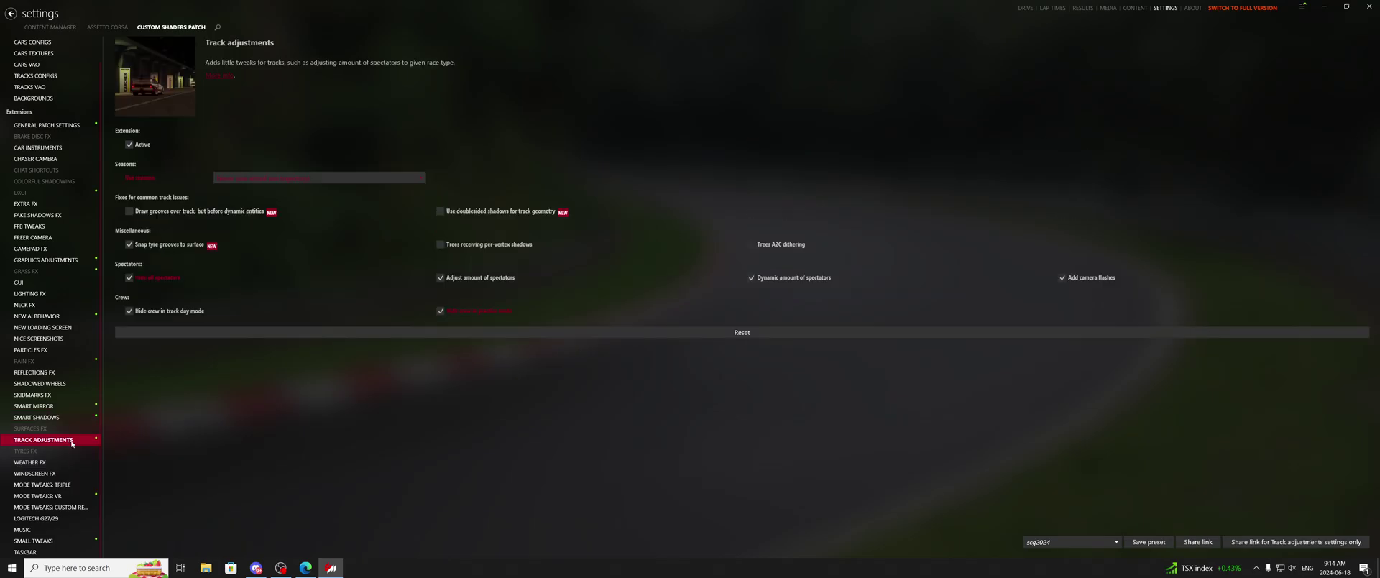
pyautogui.click(58, 464)
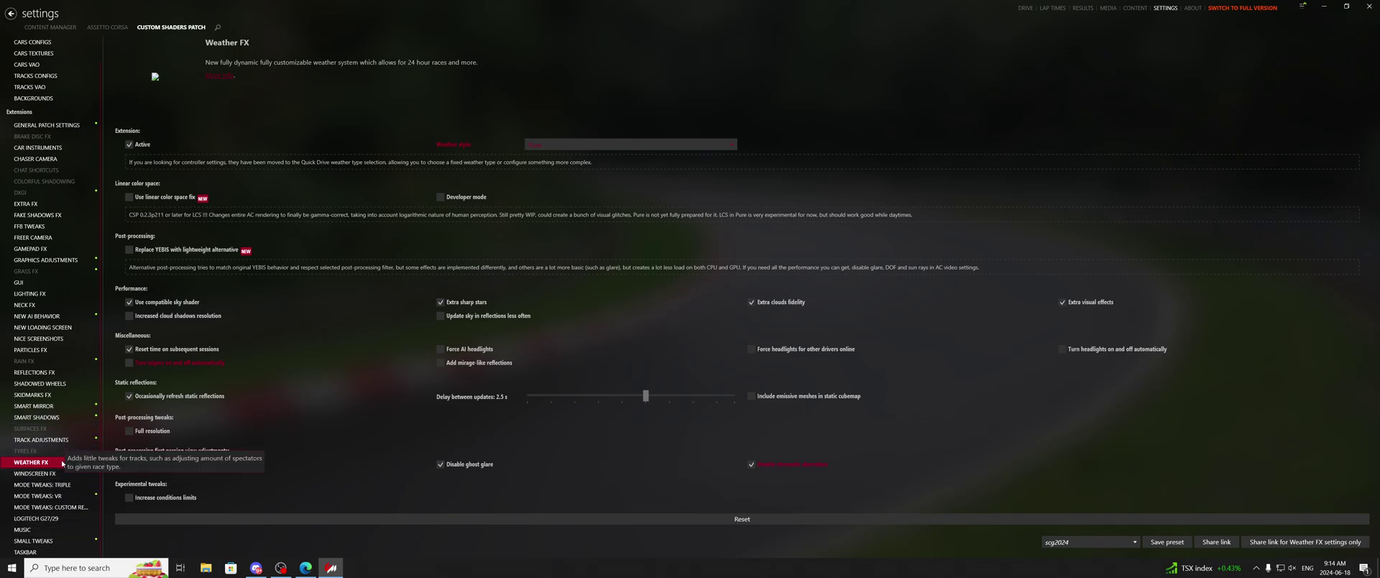
pyautogui.scroll(1, 70, 453)
pyautogui.moveTo(69, 444)
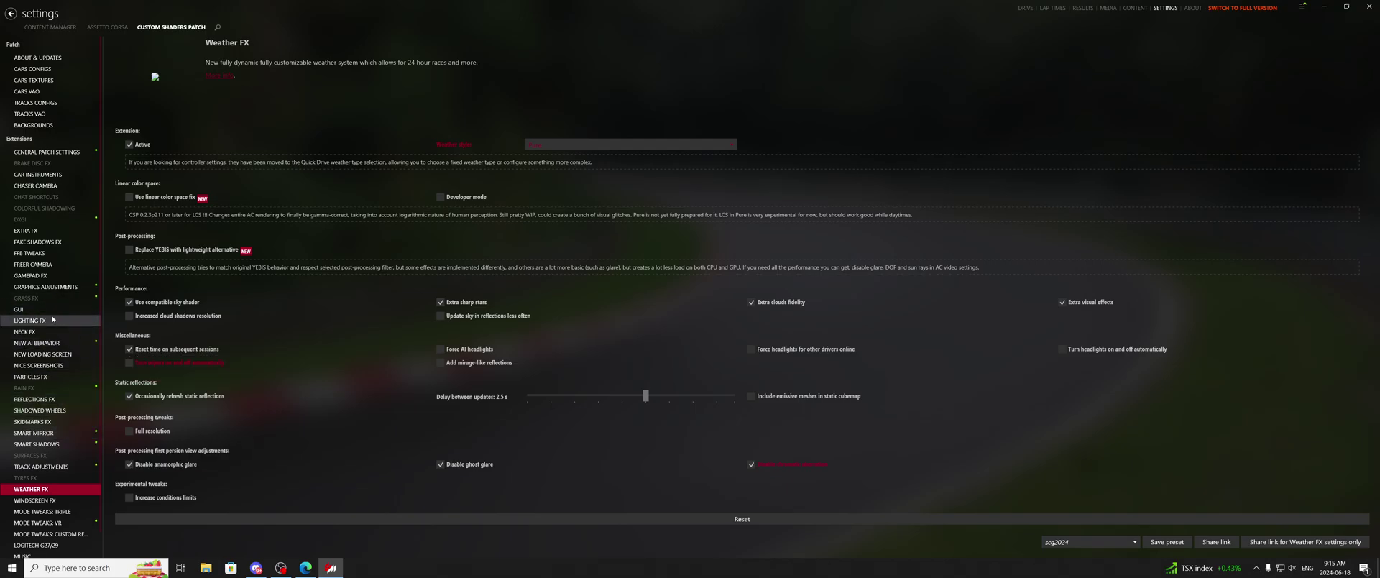
pyautogui.click(54, 399)
pyautogui.click(34, 432)
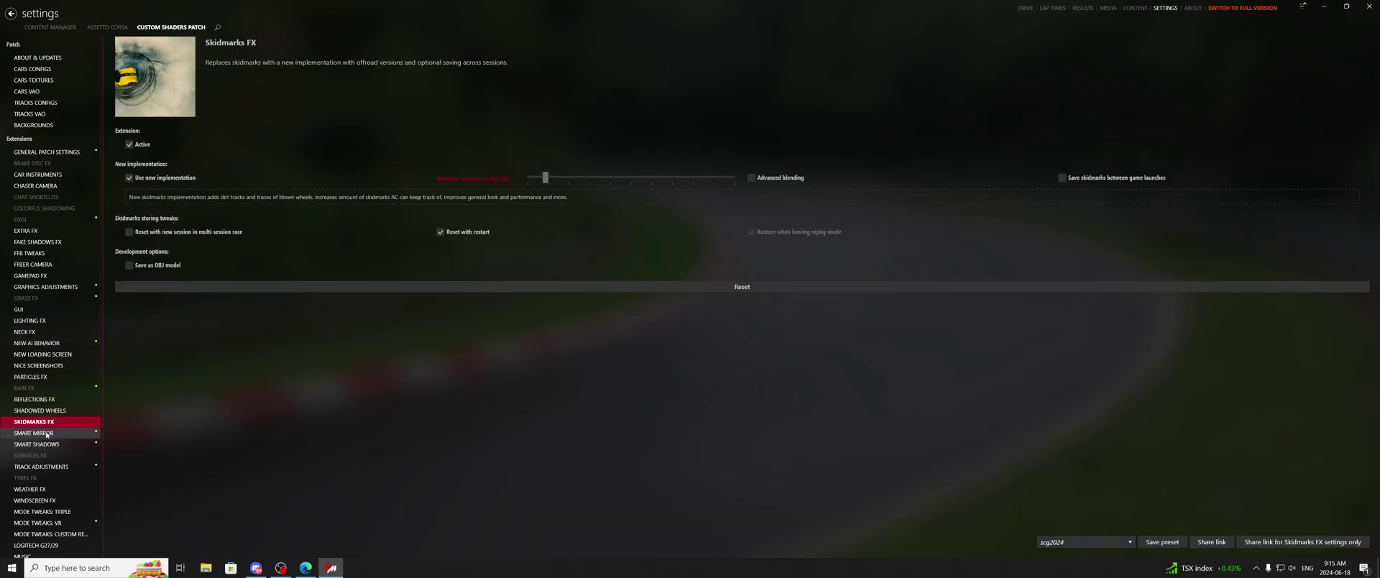
pyautogui.click(36, 444)
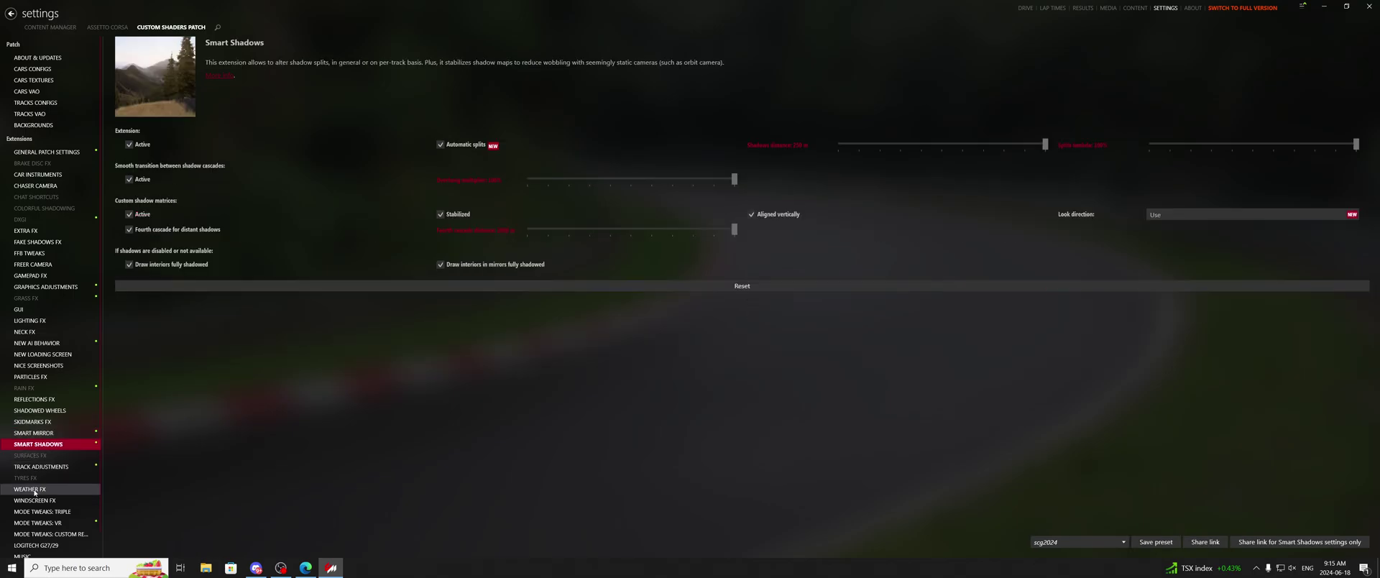
pyautogui.click(32, 489)
pyautogui.click(35, 501)
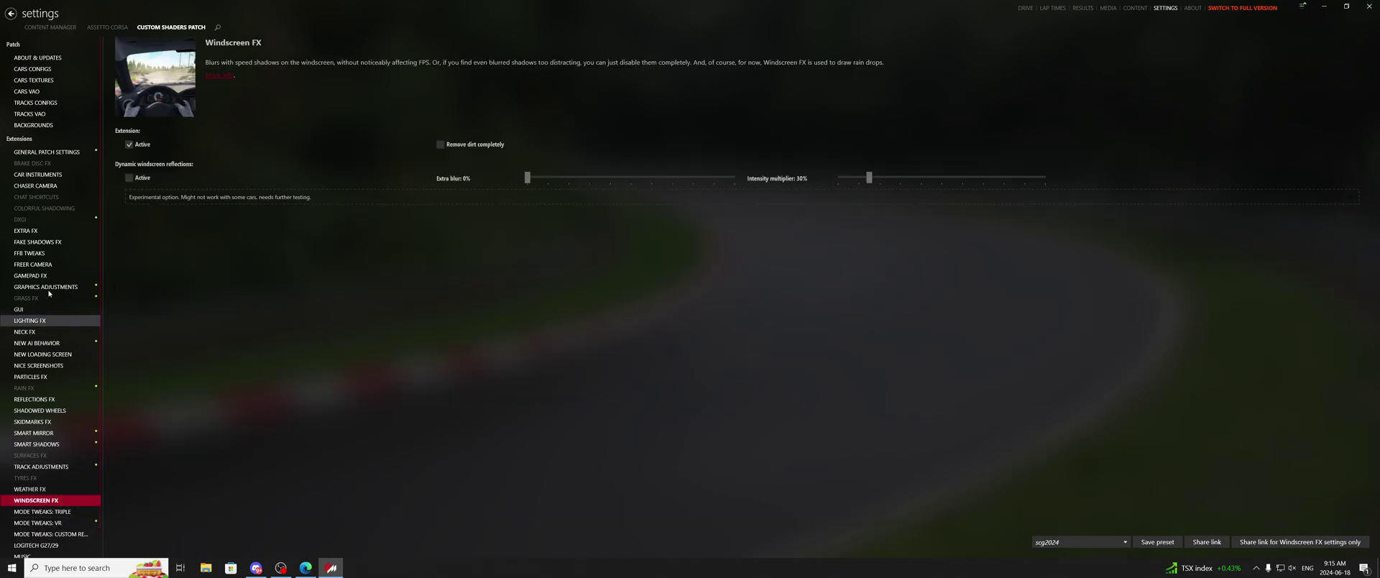
# Step: Look through the General Patch Settings, Car Instruments, Chaser Camera and Extra FX options
pyautogui.click(38, 152)
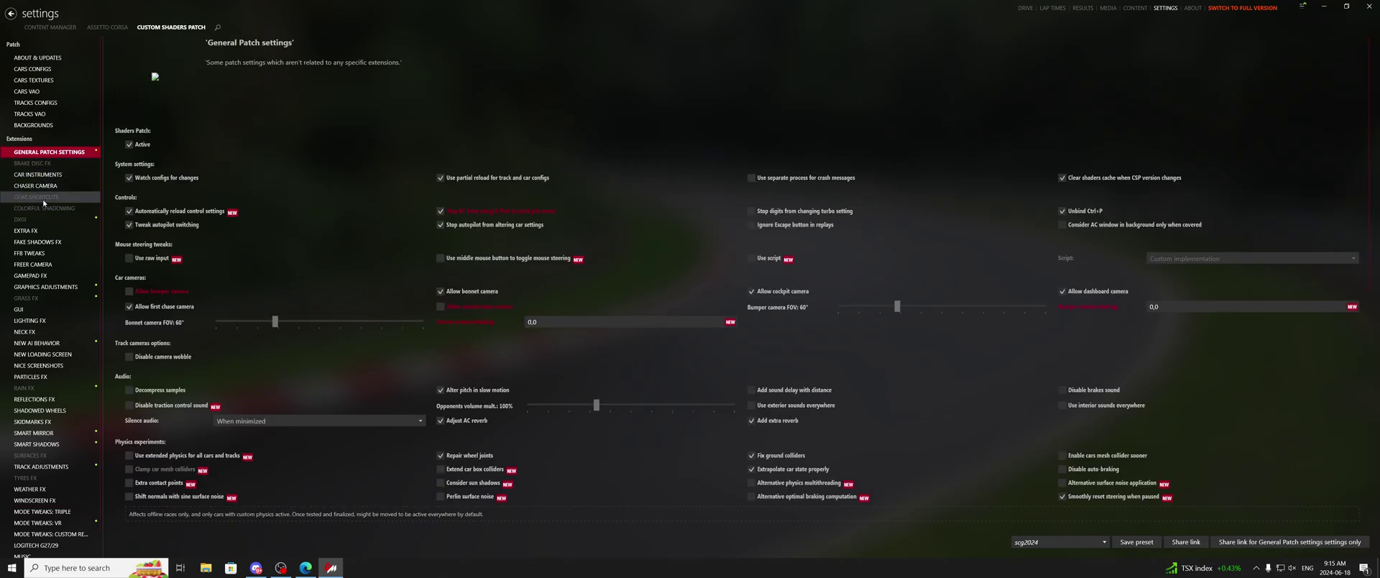
pyautogui.scroll(-10, 334, 308)
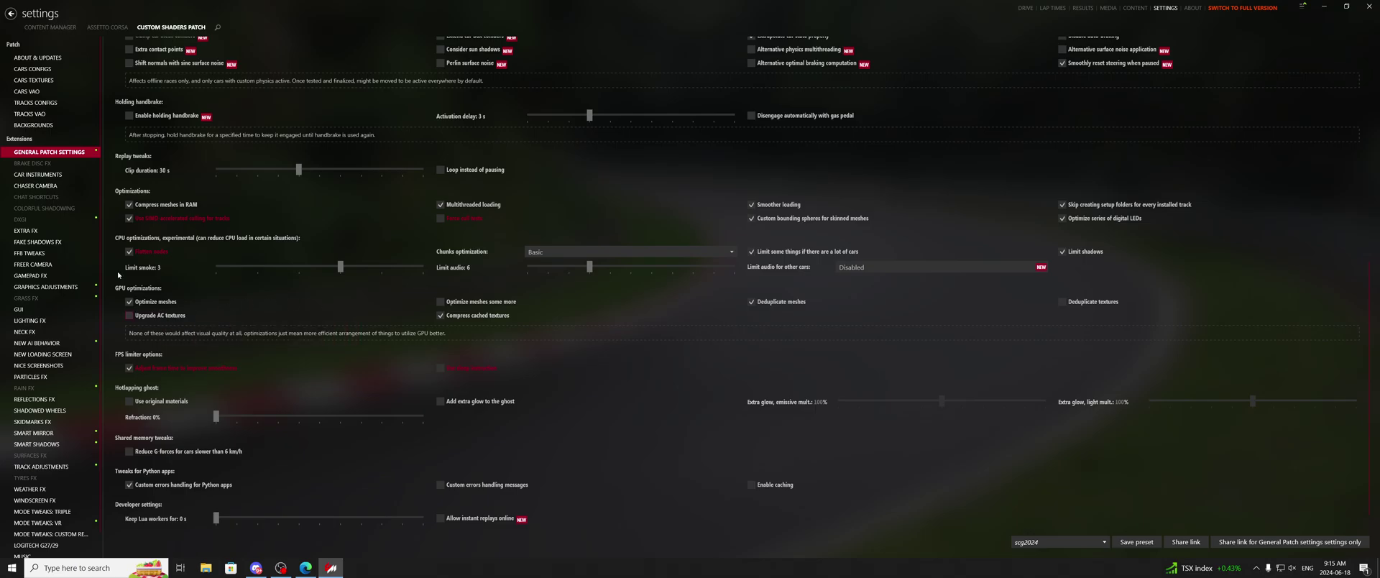
pyautogui.click(68, 175)
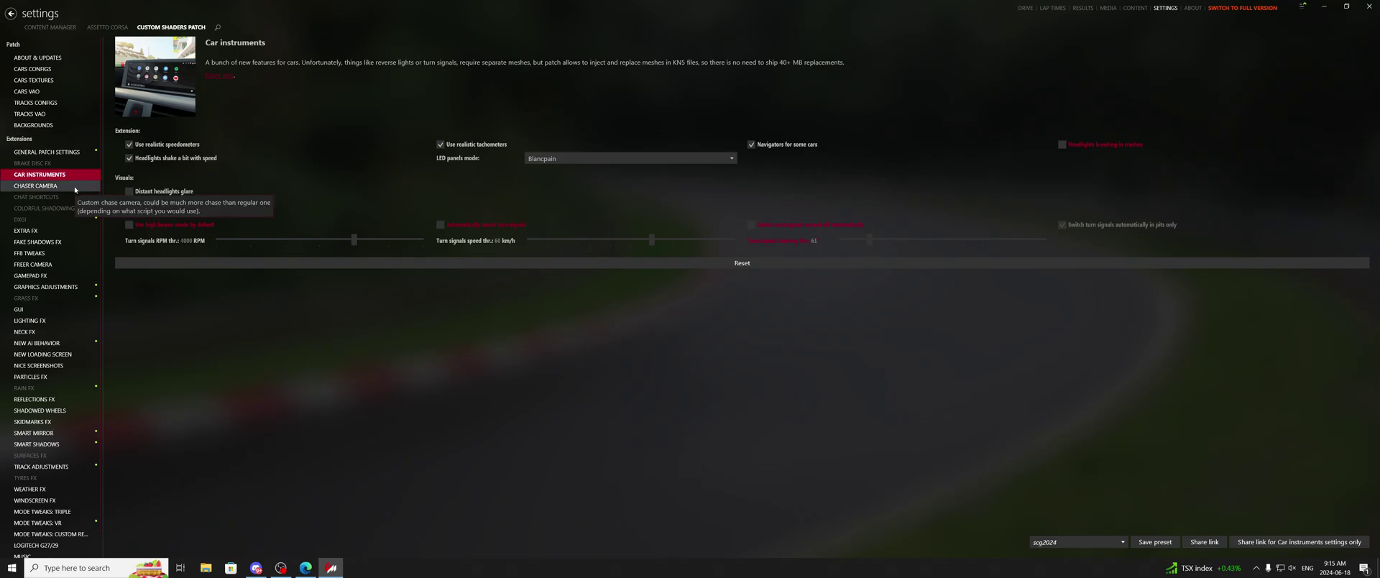
pyautogui.click(75, 186)
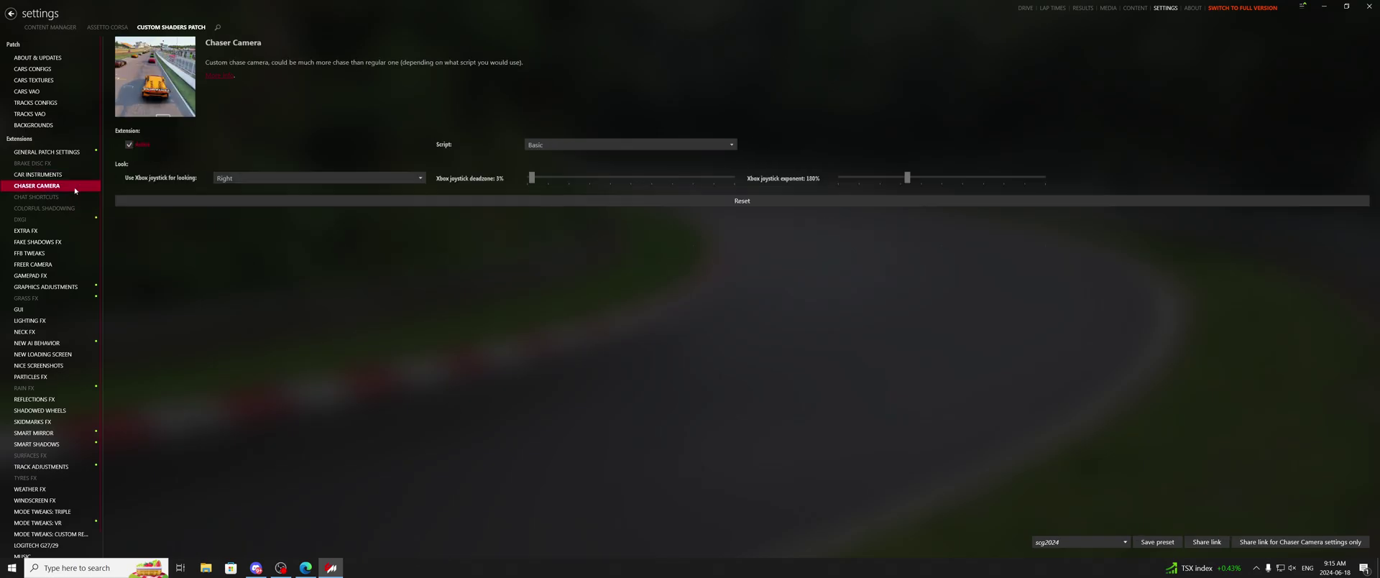
pyautogui.click(68, 232)
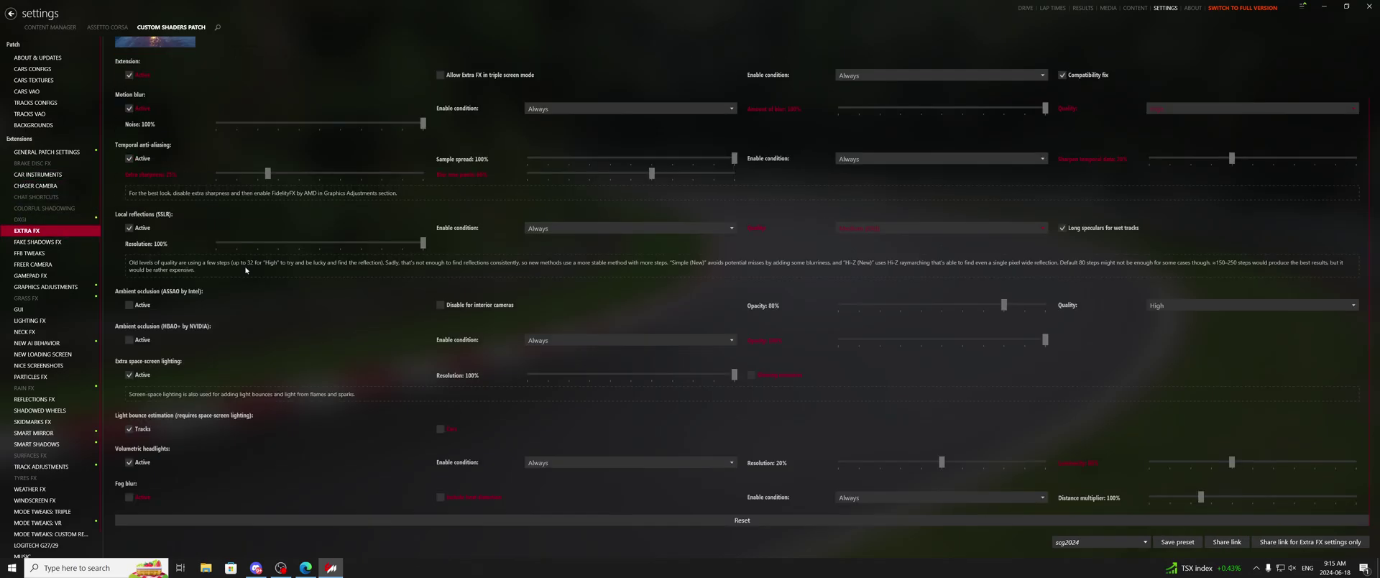
# Step: Change the quality of the FXAA 3.11 post-processing antialiasing in Graphics Adjustments
pyautogui.click(64, 287)
pyautogui.scroll(-2, 363, 373)
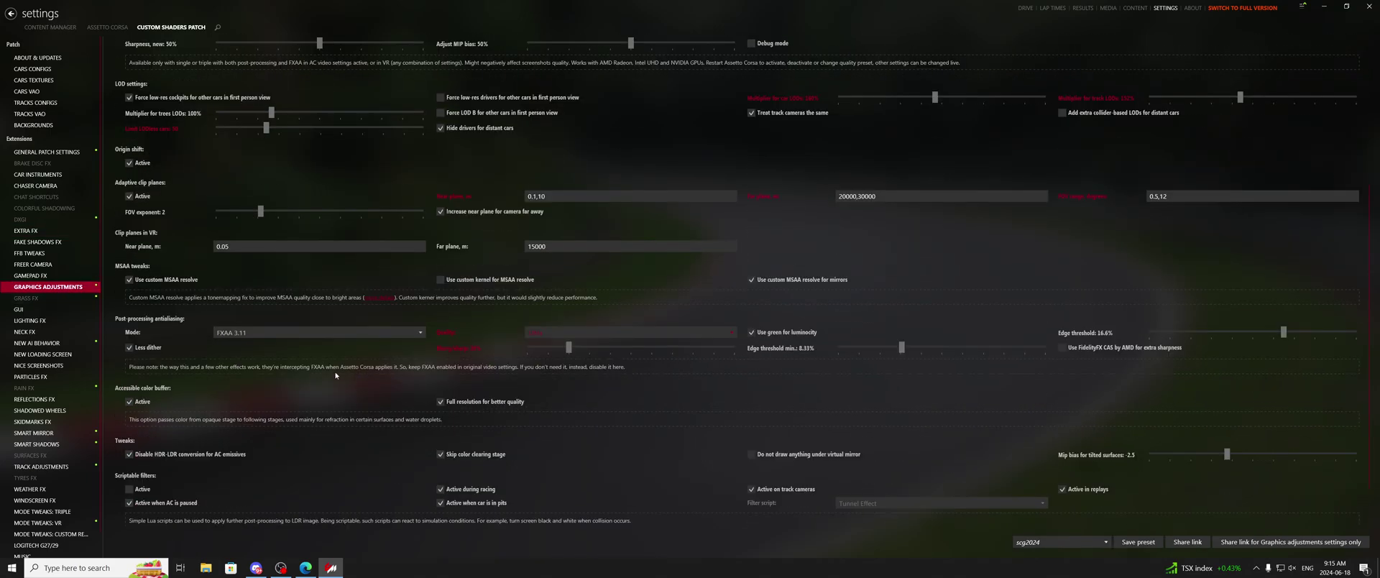
pyautogui.click(293, 333)
pyautogui.click(261, 287)
pyautogui.click(630, 332)
pyautogui.click(246, 370)
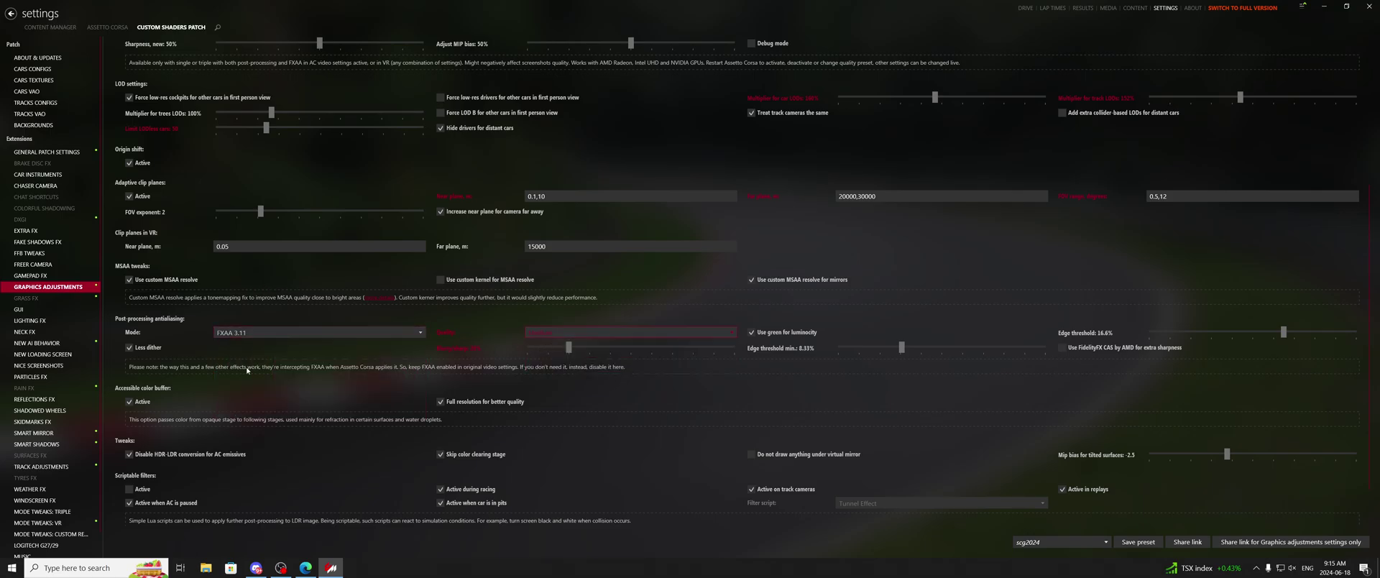
# Step: Deactivate updated heat shimmer, sparks, new smoke and dust, fireworks and solid pieces in Particles FX
pyautogui.click(49, 377)
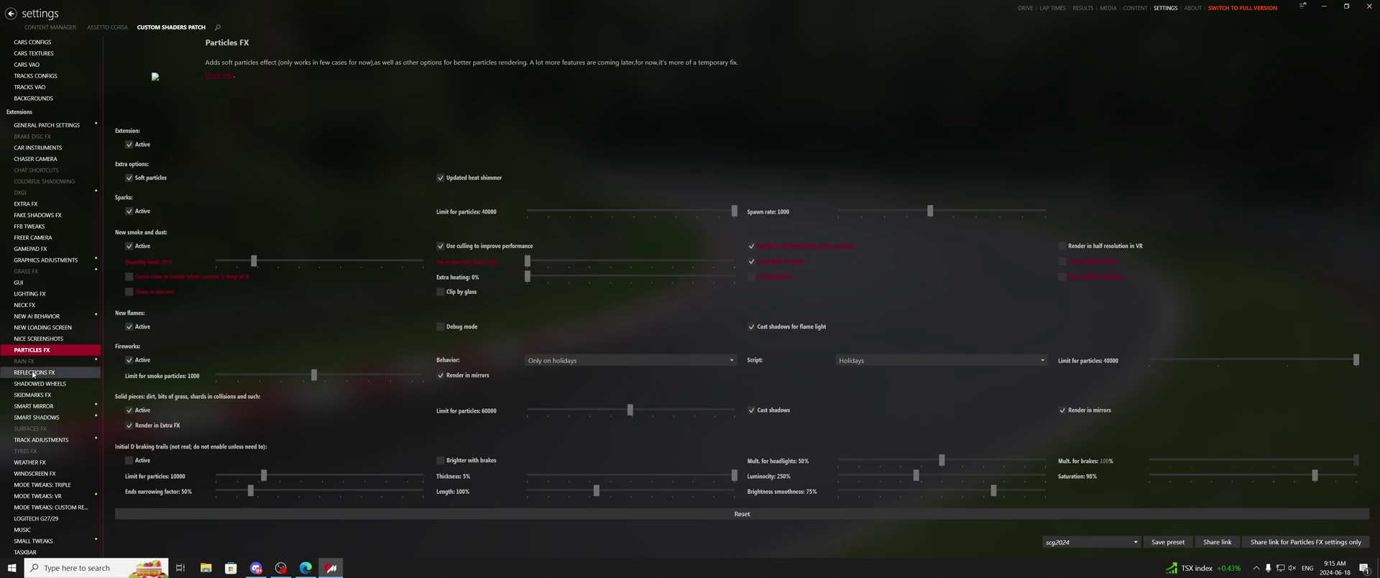
pyautogui.scroll(1, 50, 446)
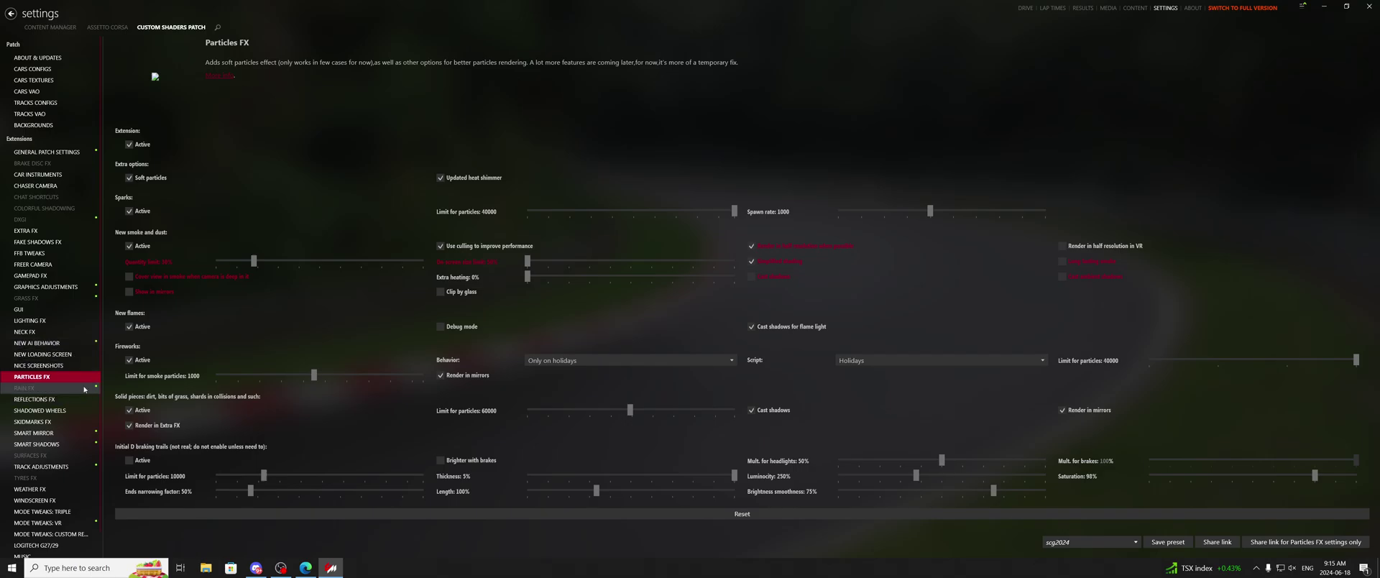
pyautogui.click(143, 245)
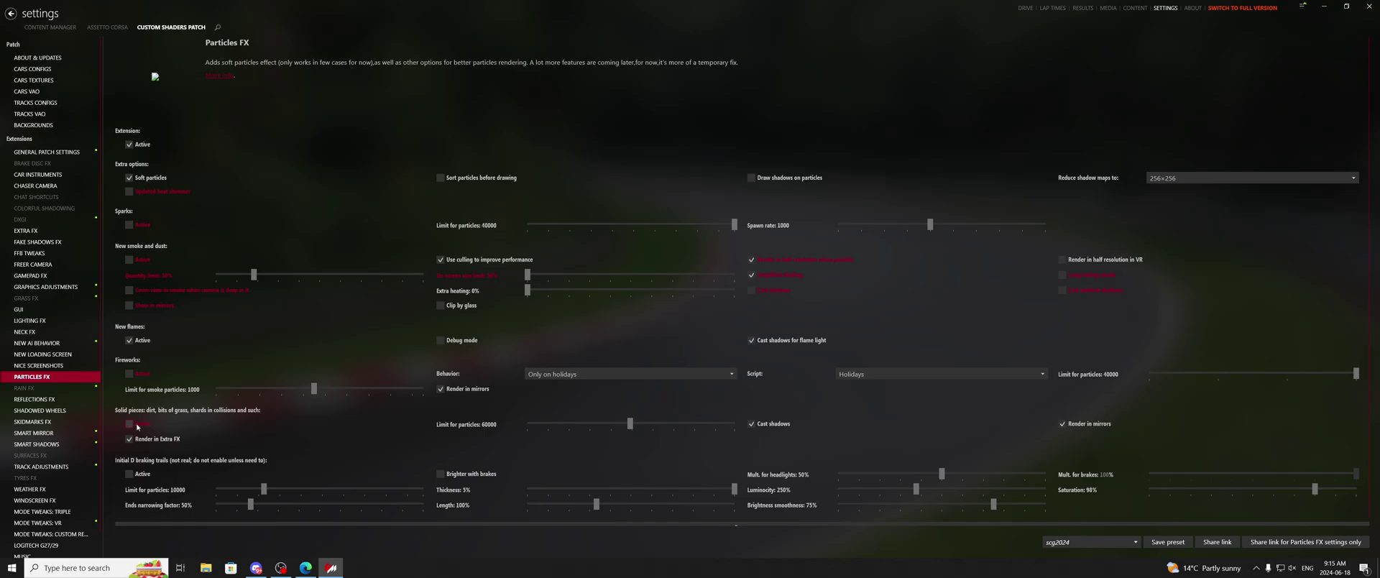
# Step: Reduce the amount of skidmarks for the new implementation in Skidmarks FX
pyautogui.click(66, 400)
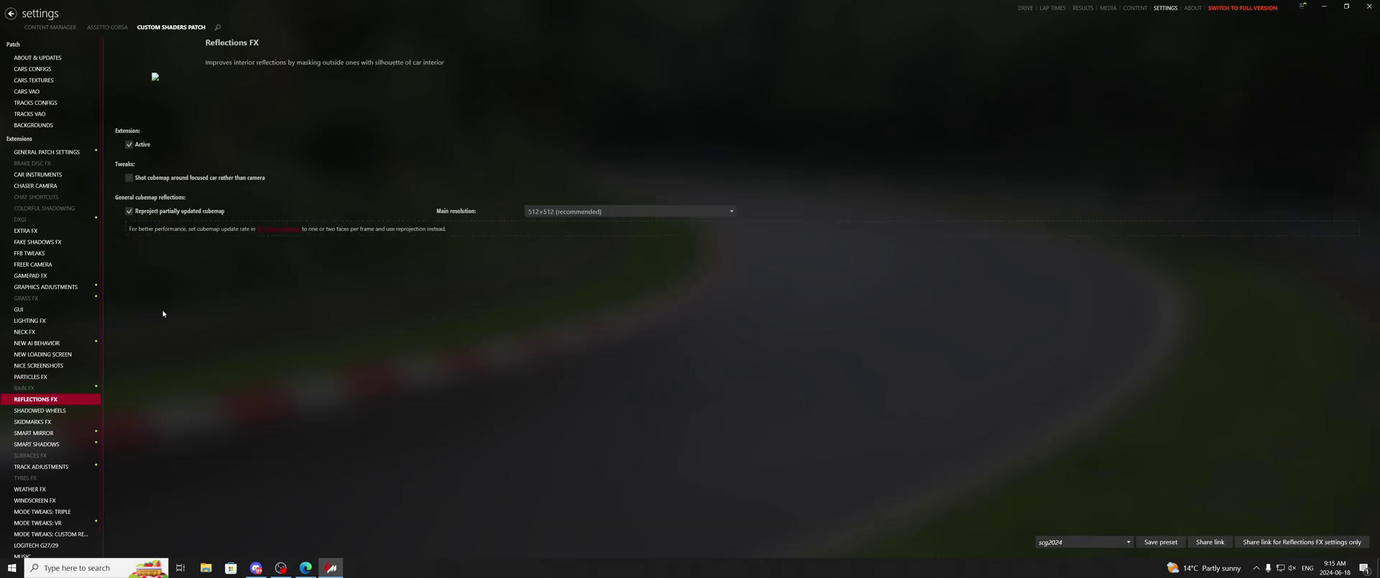
pyautogui.click(63, 420)
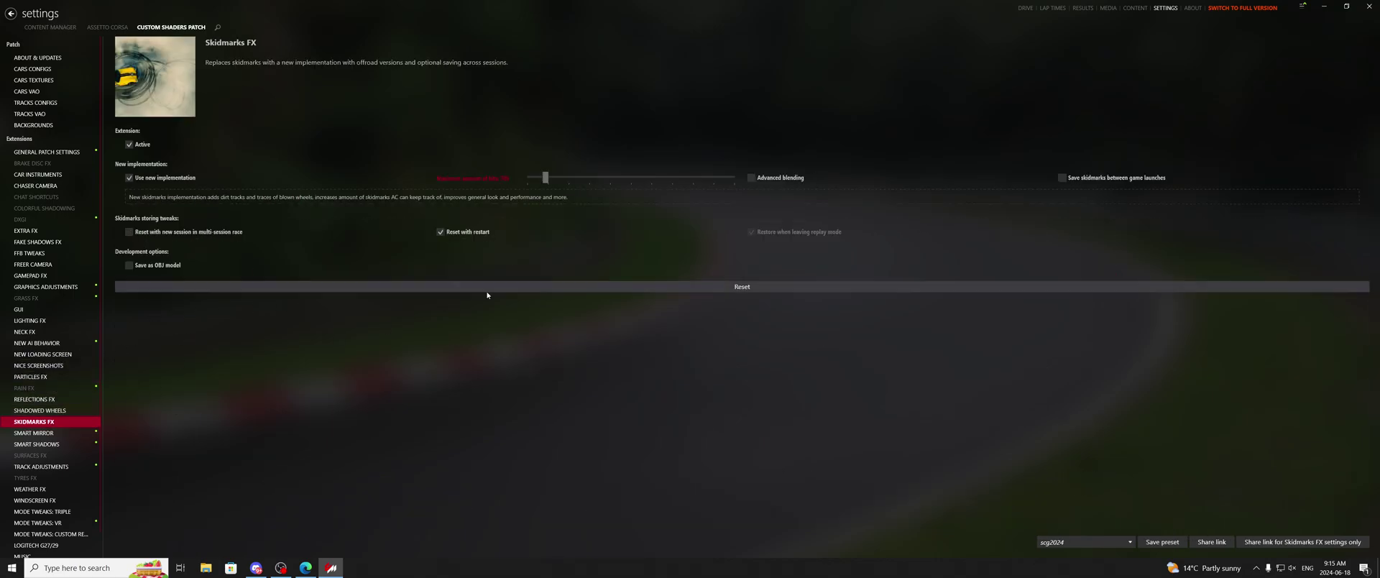
pyautogui.moveTo(541, 177); pyautogui.dragTo(534, 178)
# Step: Check the remaining Smart Mirror, Smart Shadows, Track Adjustments, Weather FX and Windscreen FX settings
pyautogui.click(54, 431)
pyautogui.click(36, 444)
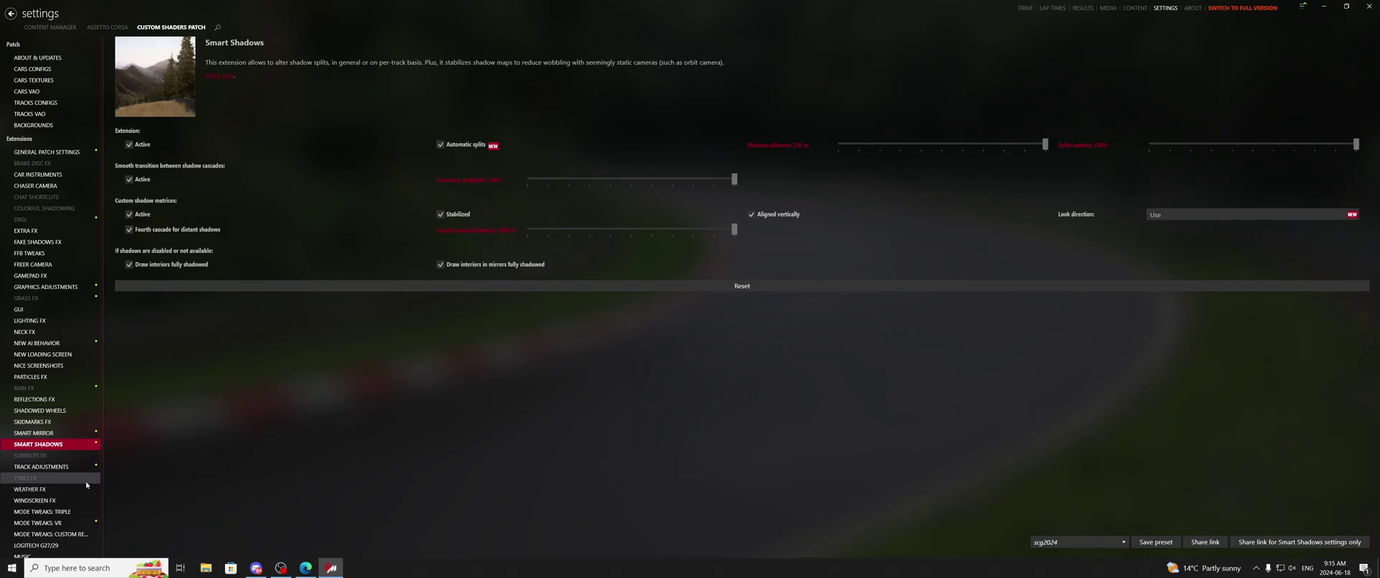
pyautogui.click(68, 467)
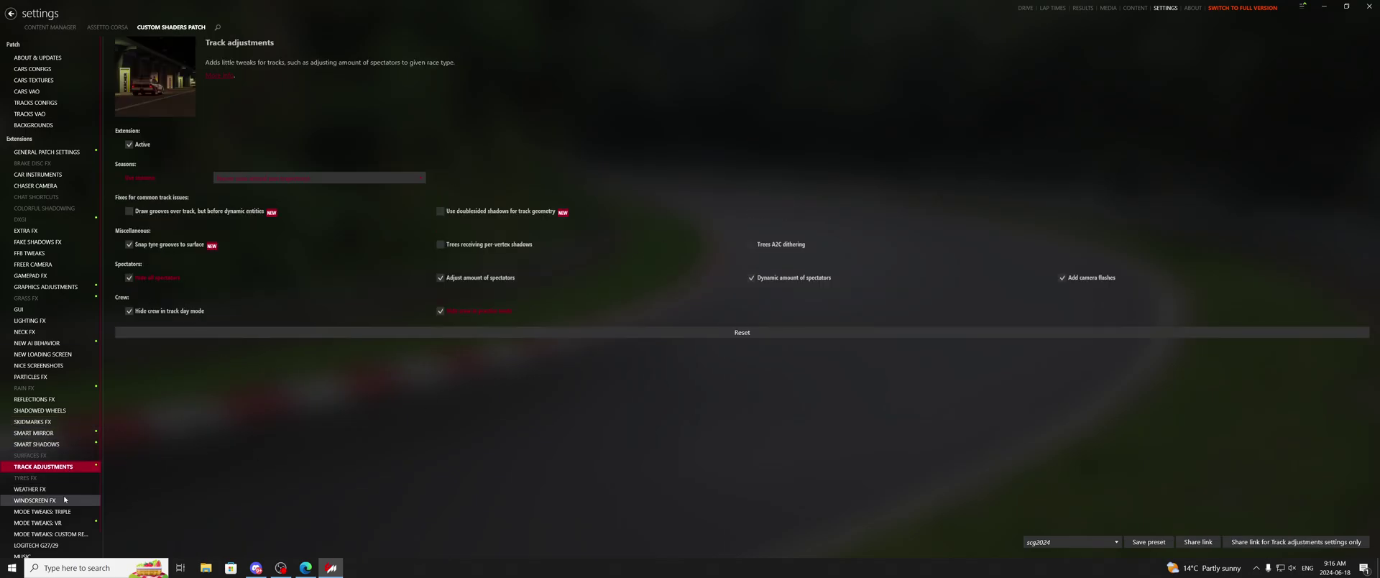
pyautogui.click(32, 489)
pyautogui.click(61, 501)
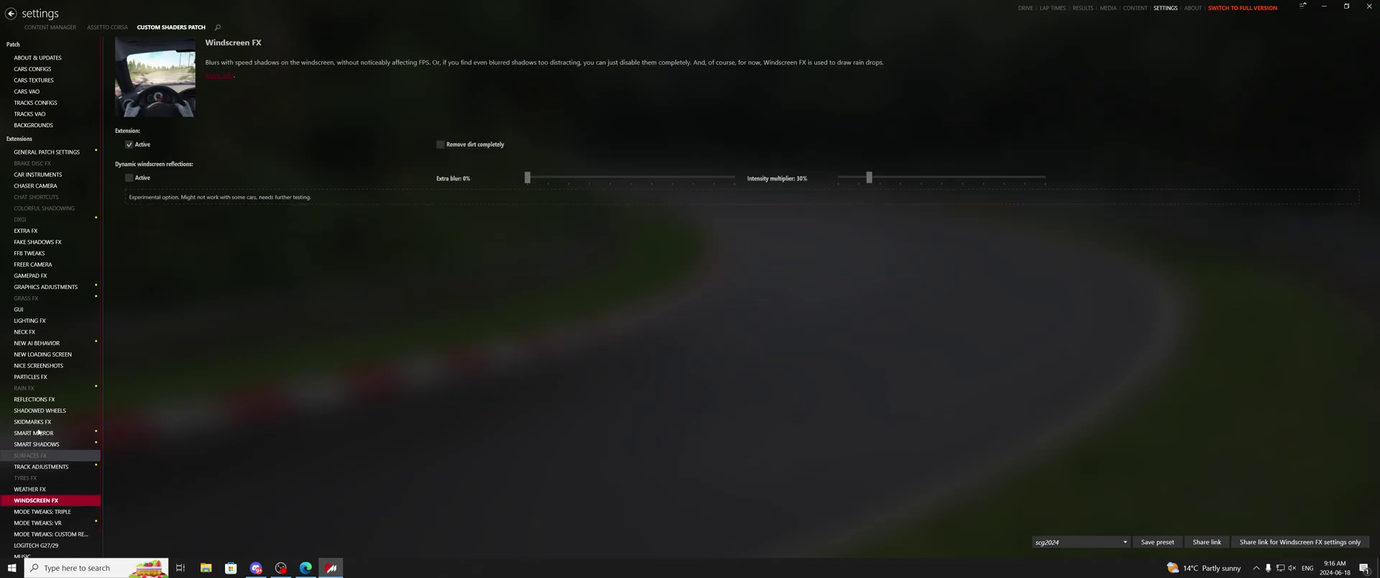
# Step: Review the General Patch Settings and set the world details to Minimum in the Assetto Corsa video settings
pyautogui.click(45, 175)
pyautogui.click(50, 152)
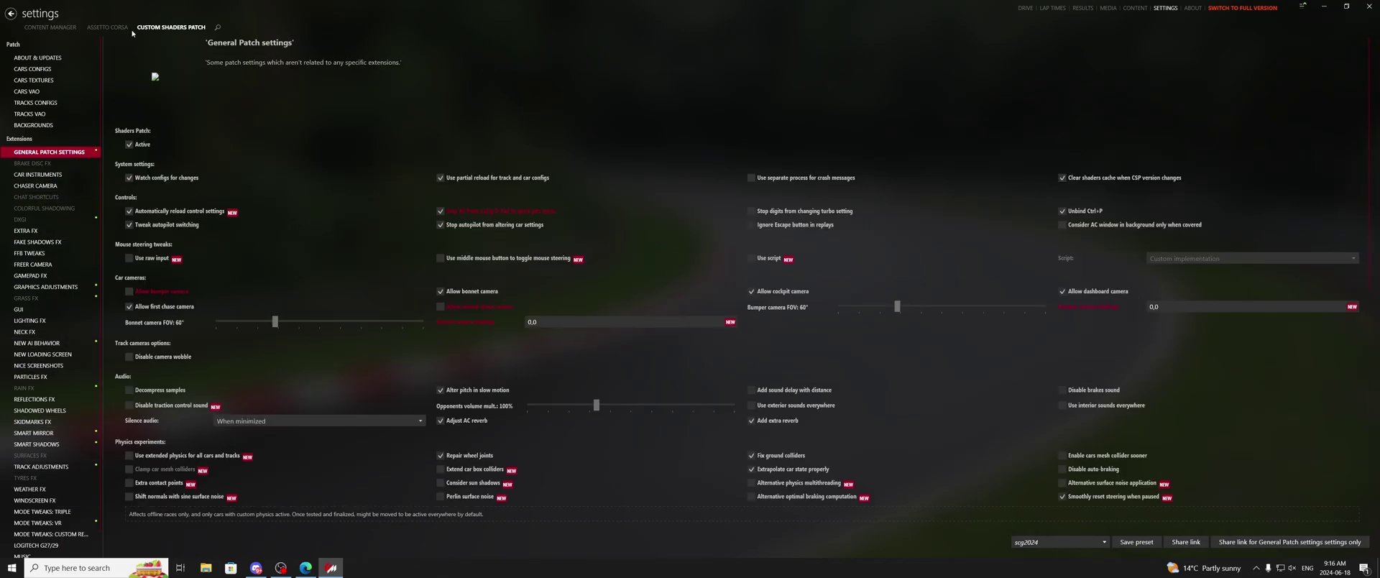
pyautogui.click(107, 27)
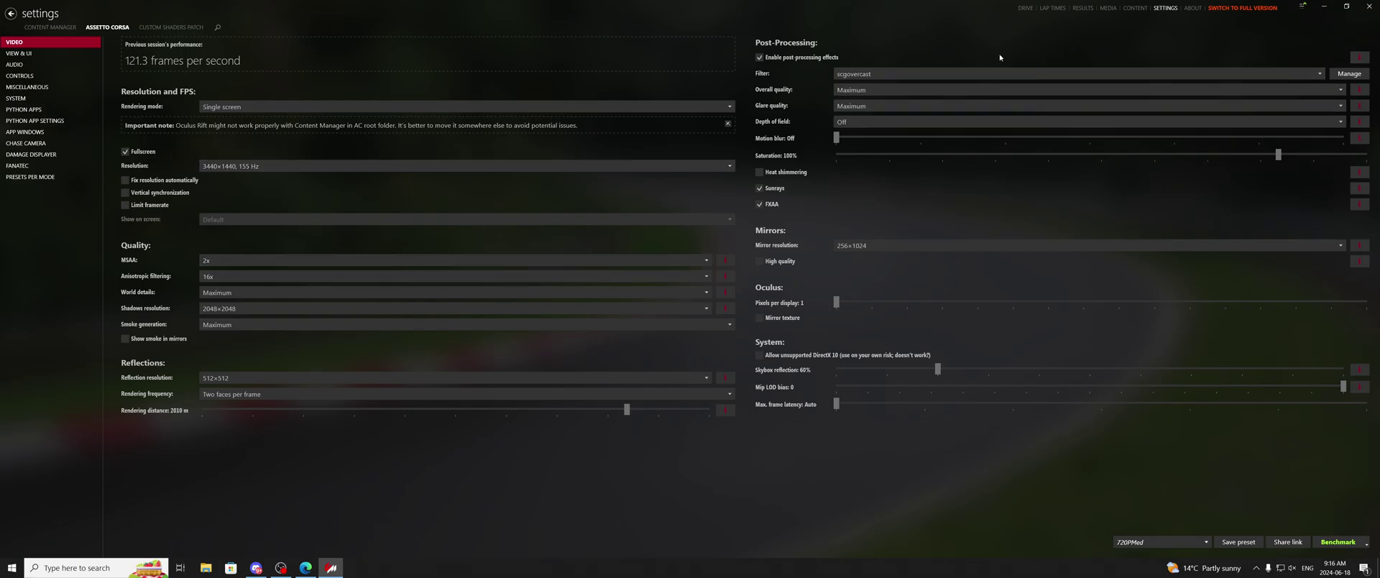
pyautogui.click(306, 292)
pyautogui.click(307, 316)
pyautogui.click(287, 293)
pyautogui.click(288, 303)
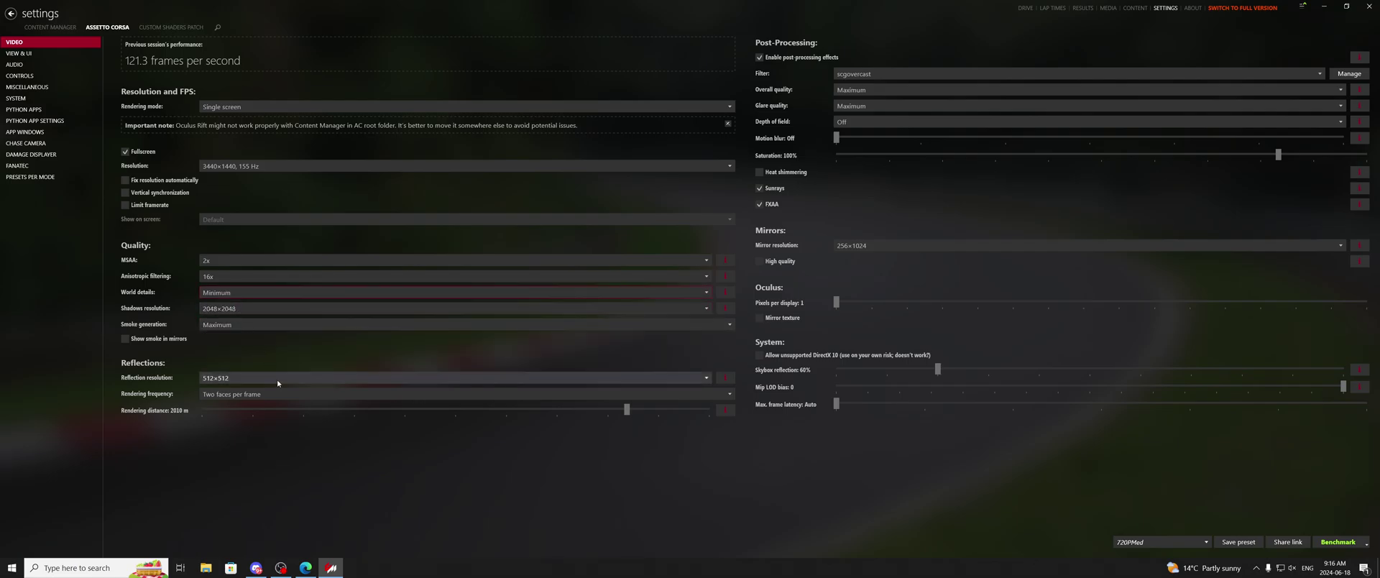
# Step: Go to the Drive section and load the saved generic setup for the Porsche in the online practice session
pyautogui.click(1026, 8)
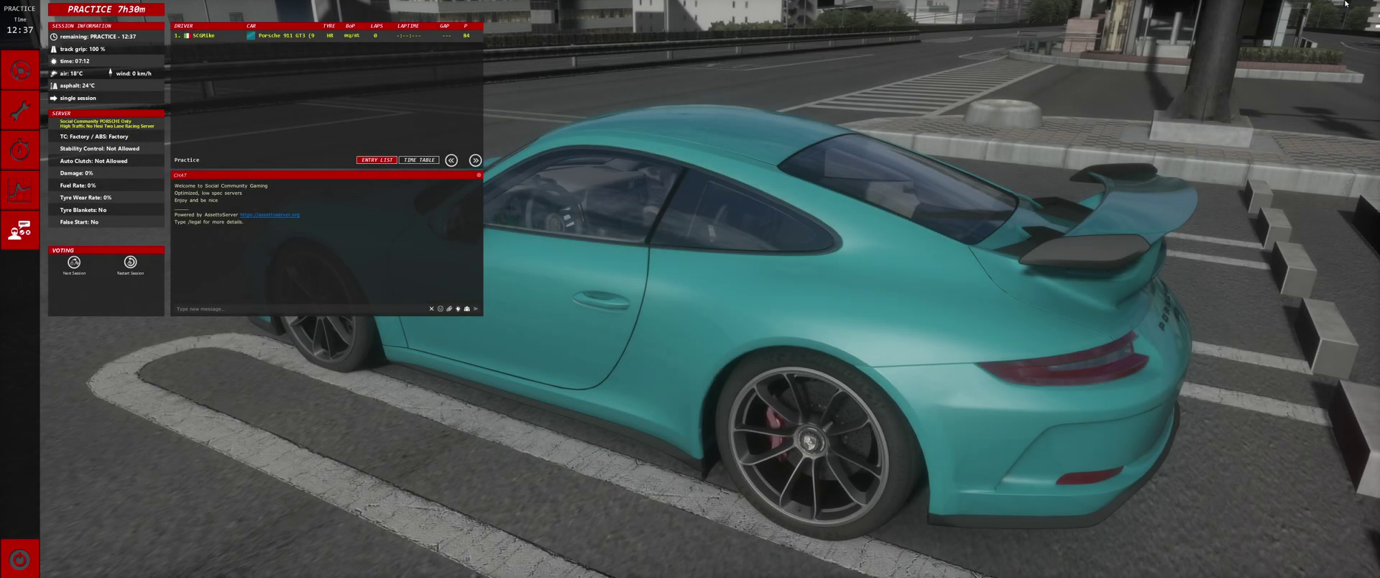
pyautogui.click(19, 110)
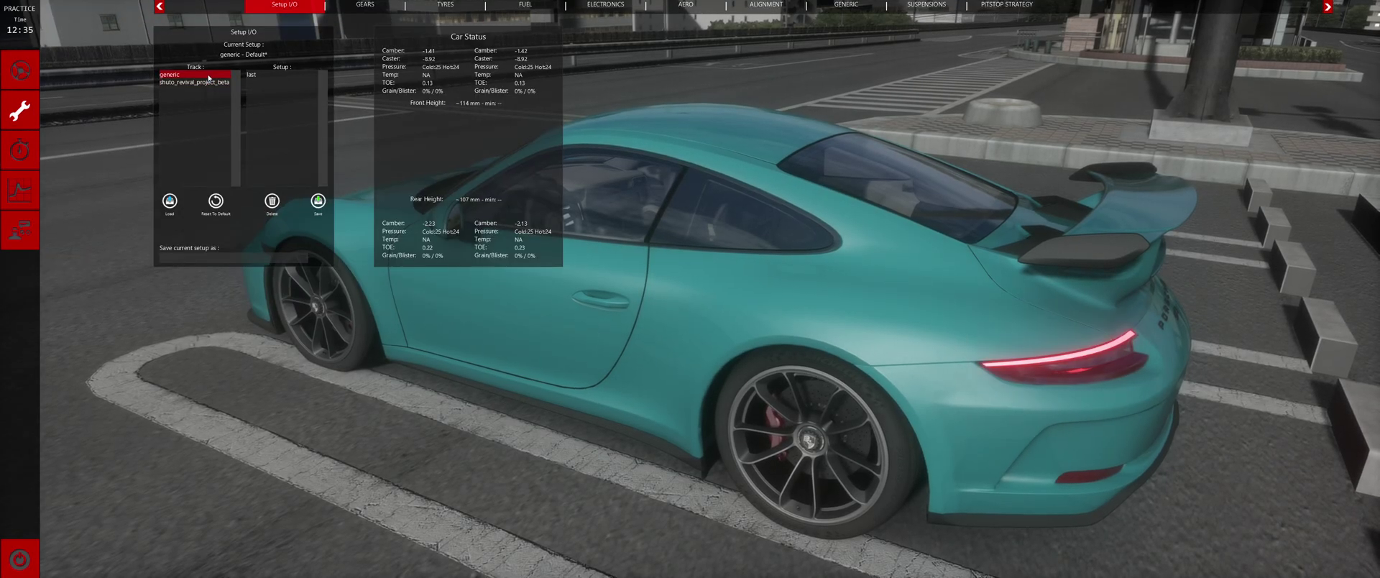
pyautogui.doubleClick(250, 76)
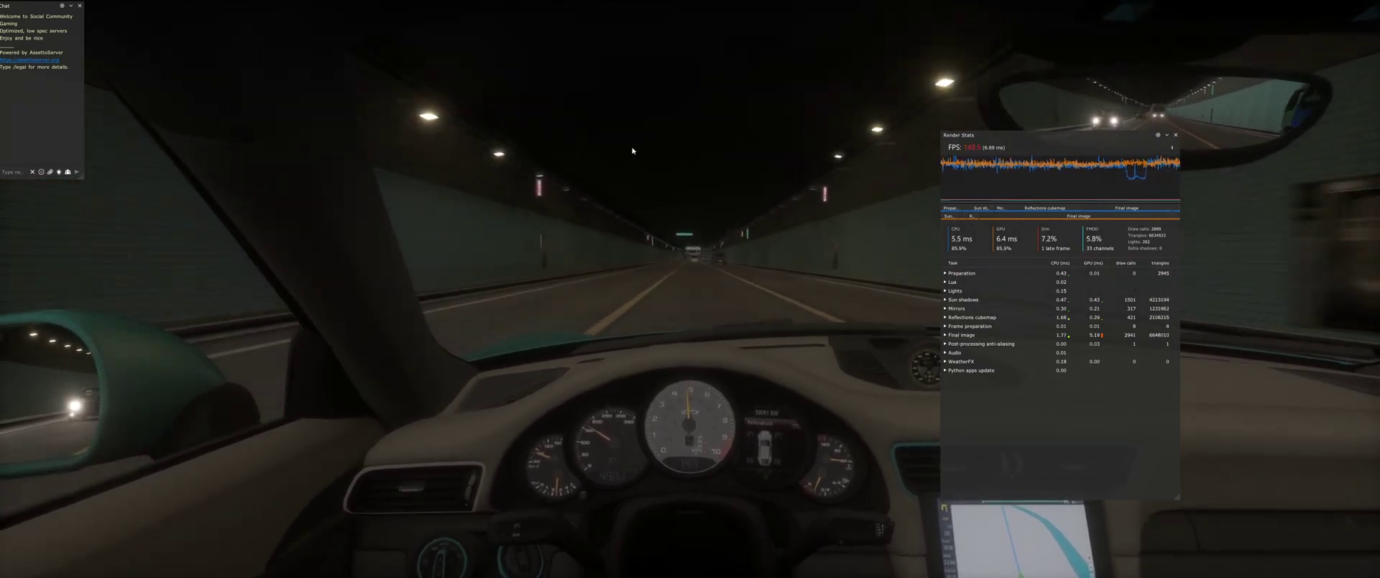
# Step: Lower csp_lights.bounce to about 0.48 in Pure Config's light settings and close the app window
pyautogui.click(1370, 10)
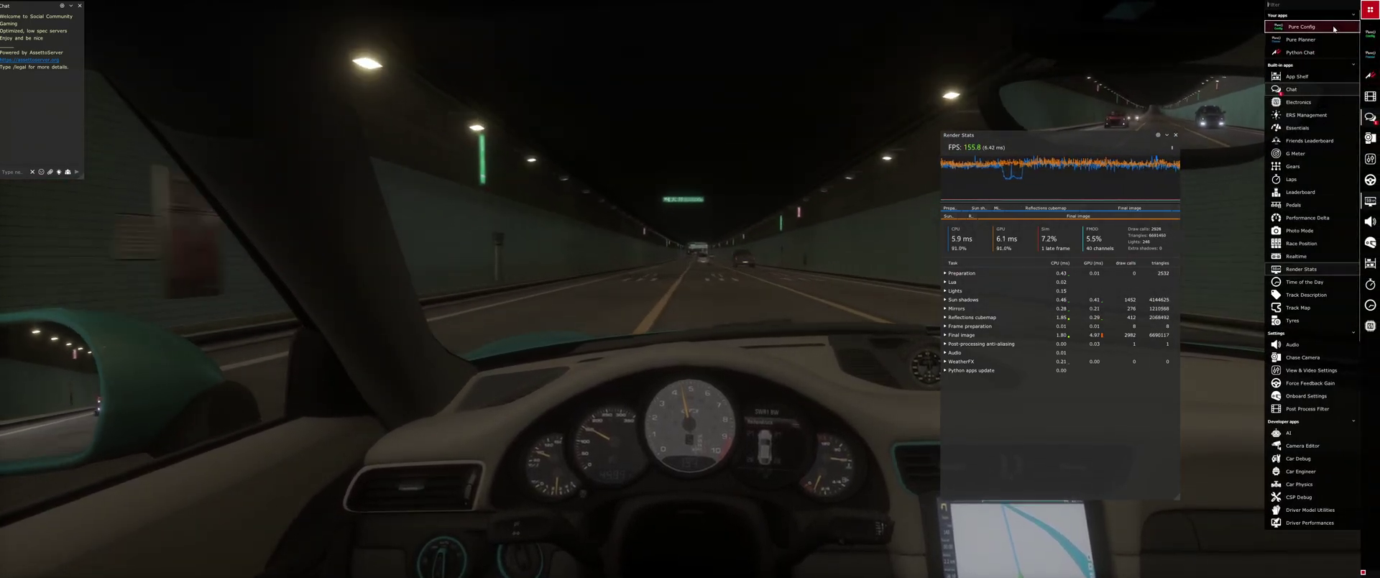
pyautogui.click(1331, 30)
pyautogui.click(316, 187)
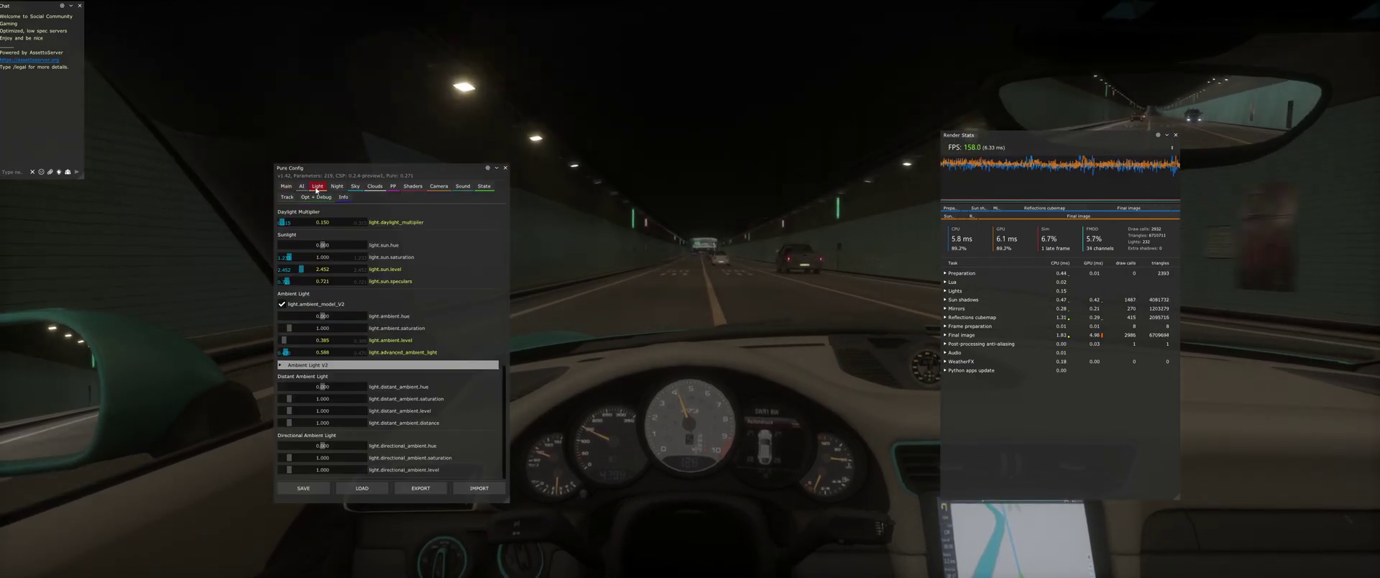
pyautogui.scroll(-2, 449, 366)
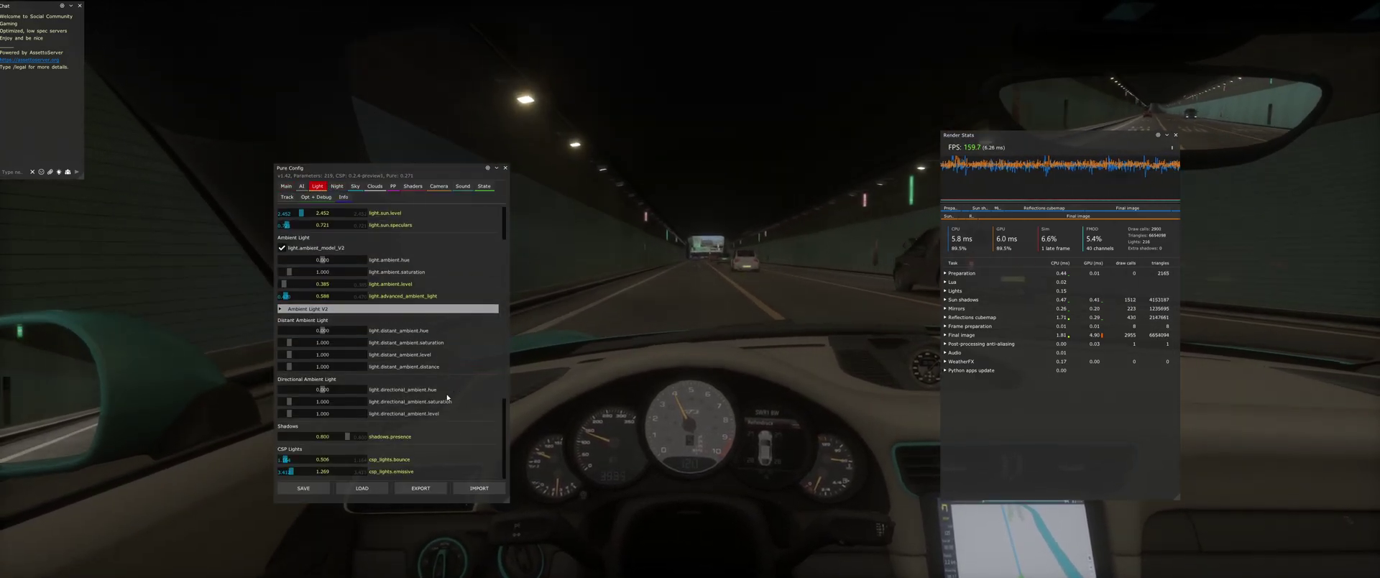
pyautogui.moveTo(316, 460); pyautogui.dragTo(267, 461)
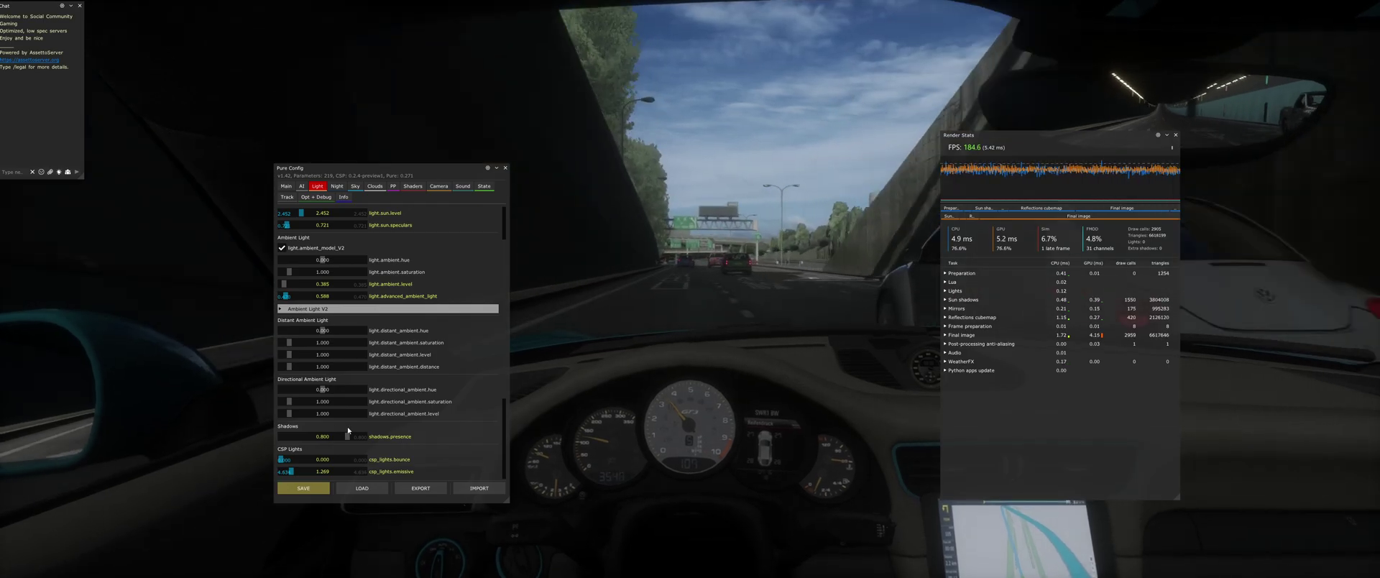
pyautogui.click(285, 460)
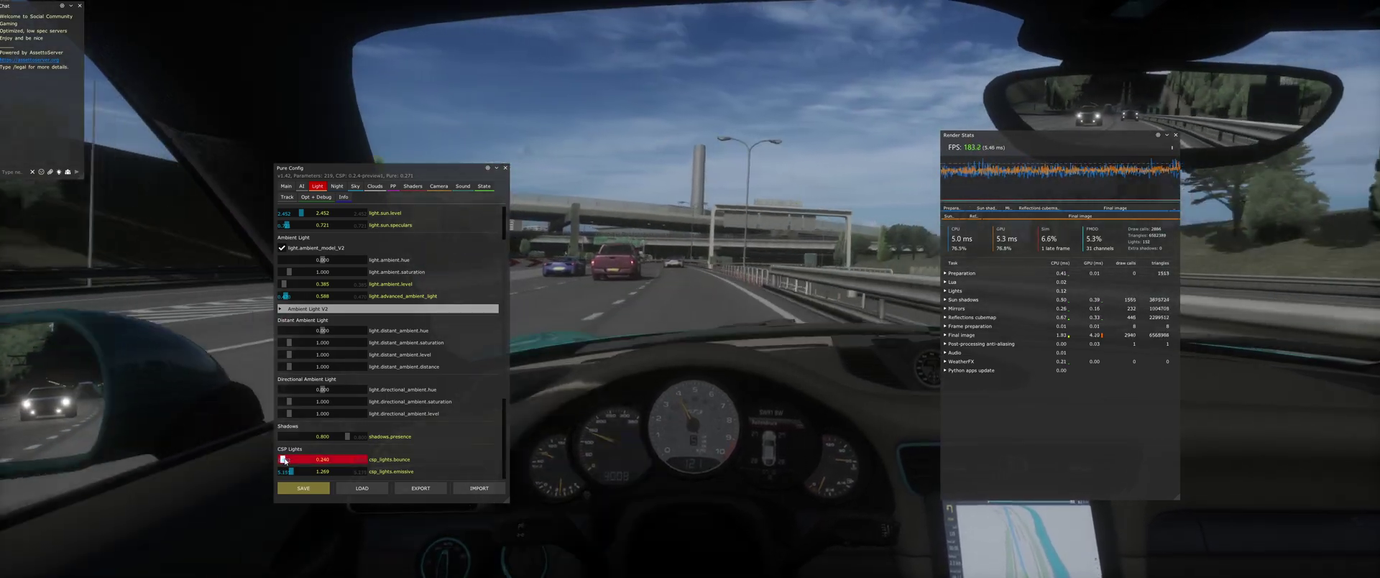
pyautogui.moveTo(284, 459); pyautogui.dragTo(287, 461)
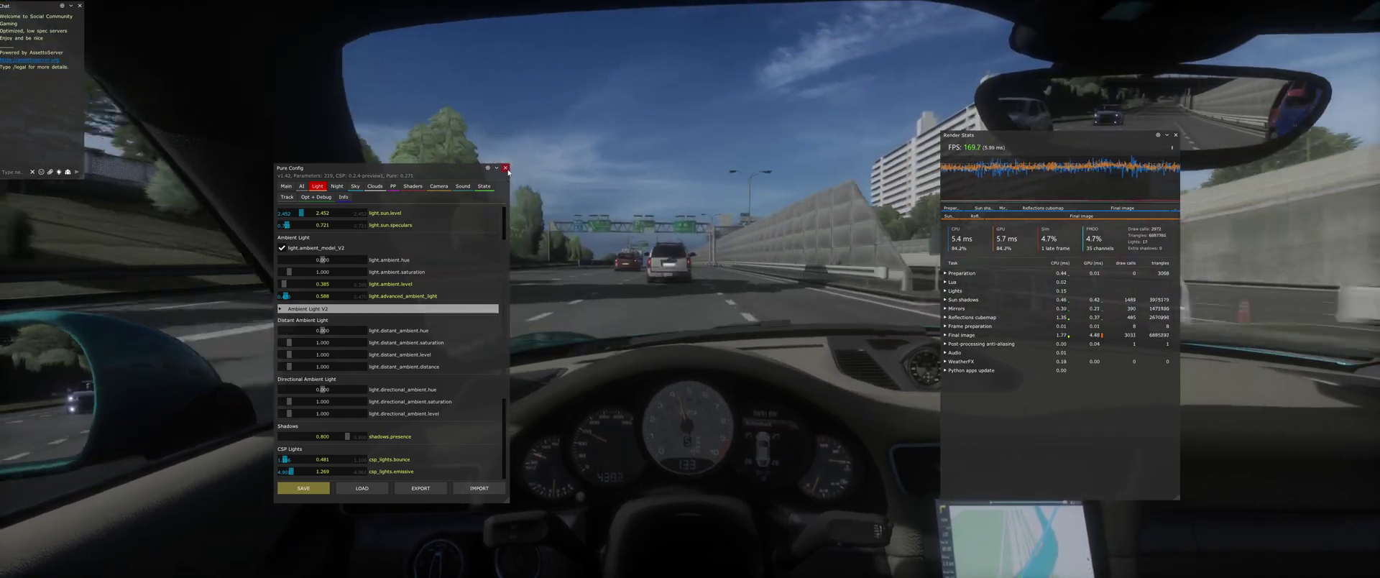
pyautogui.click(506, 168)
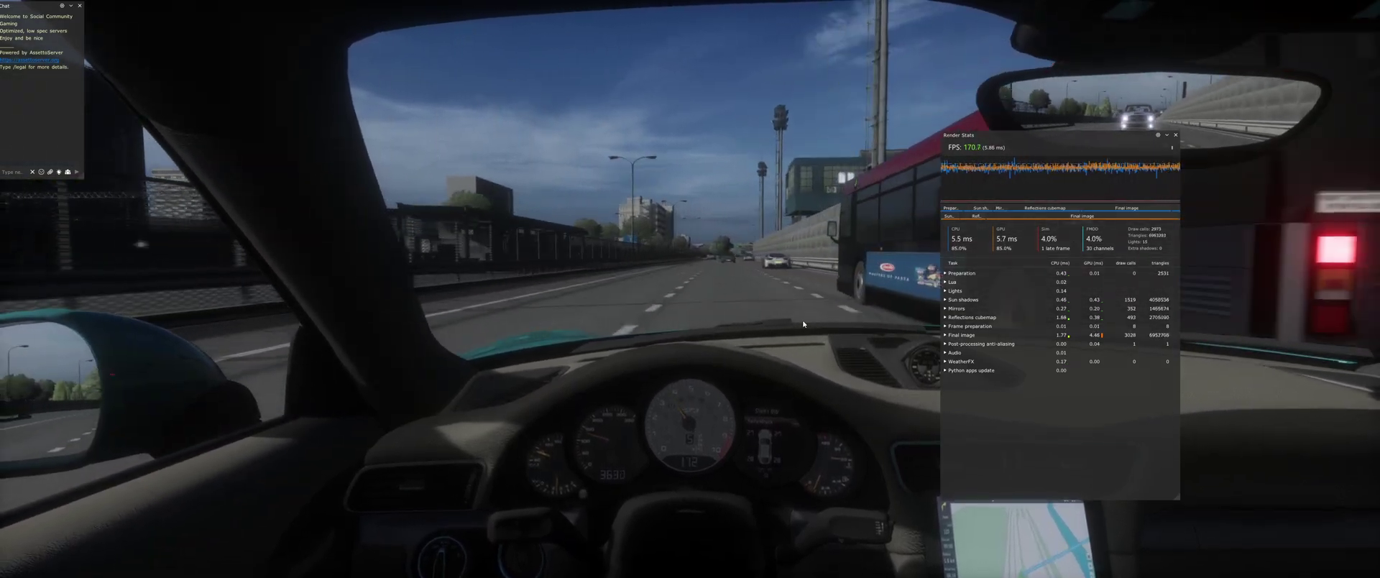
# Step: Switch to Content Manager and set the post-processing glare quality to Very high
pyautogui.hotkey('alt', 'Tab')
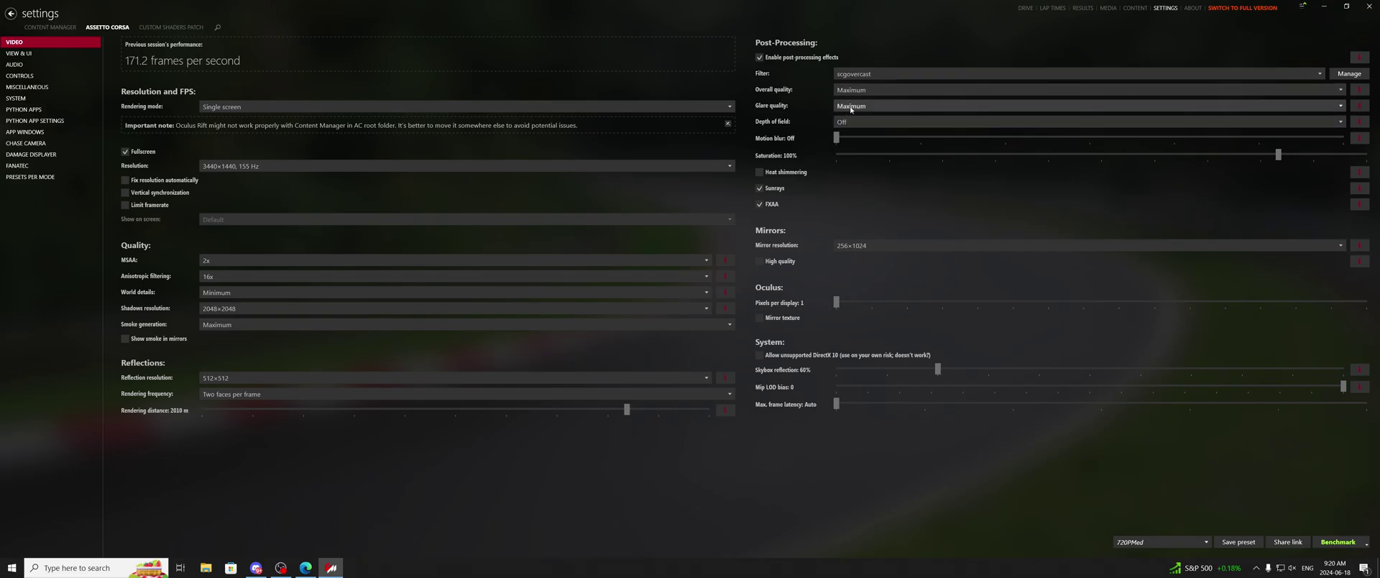
pyautogui.click(855, 106)
pyautogui.click(878, 106)
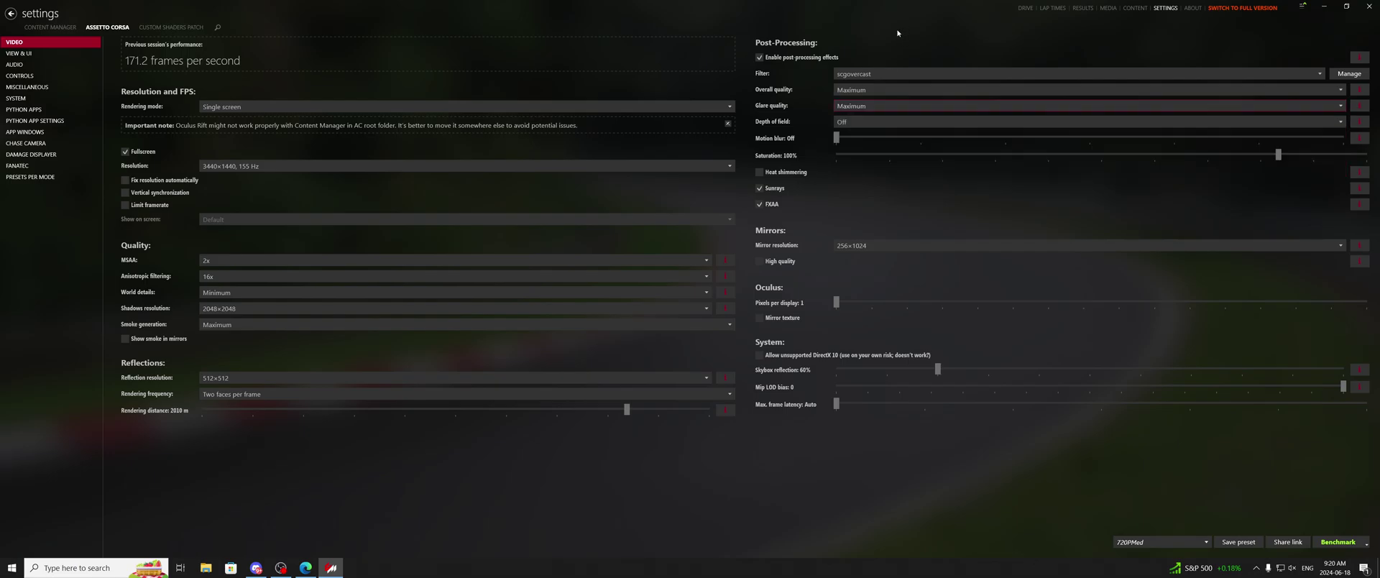
pyautogui.click(861, 108)
pyautogui.click(866, 161)
pyautogui.click(873, 106)
pyautogui.click(846, 150)
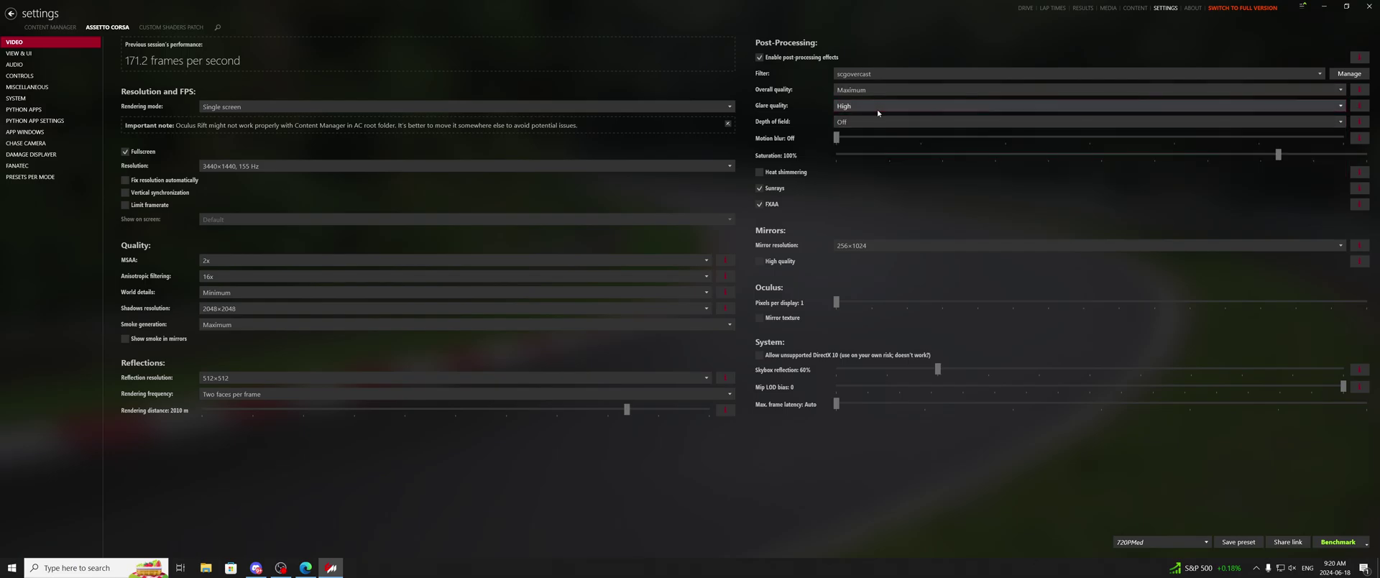
pyautogui.click(876, 108)
pyautogui.click(873, 159)
# Step: Set the overall post-processing quality to Very high and turn off FXAA
pyautogui.click(869, 90)
pyautogui.click(871, 145)
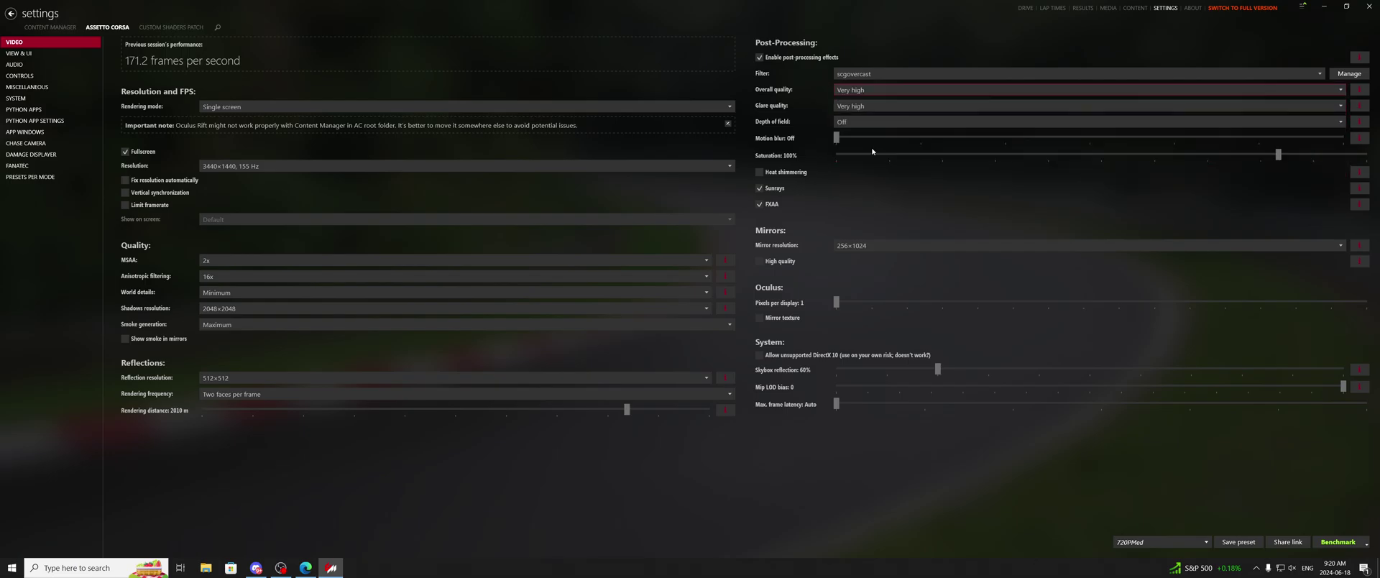
pyautogui.click(760, 204)
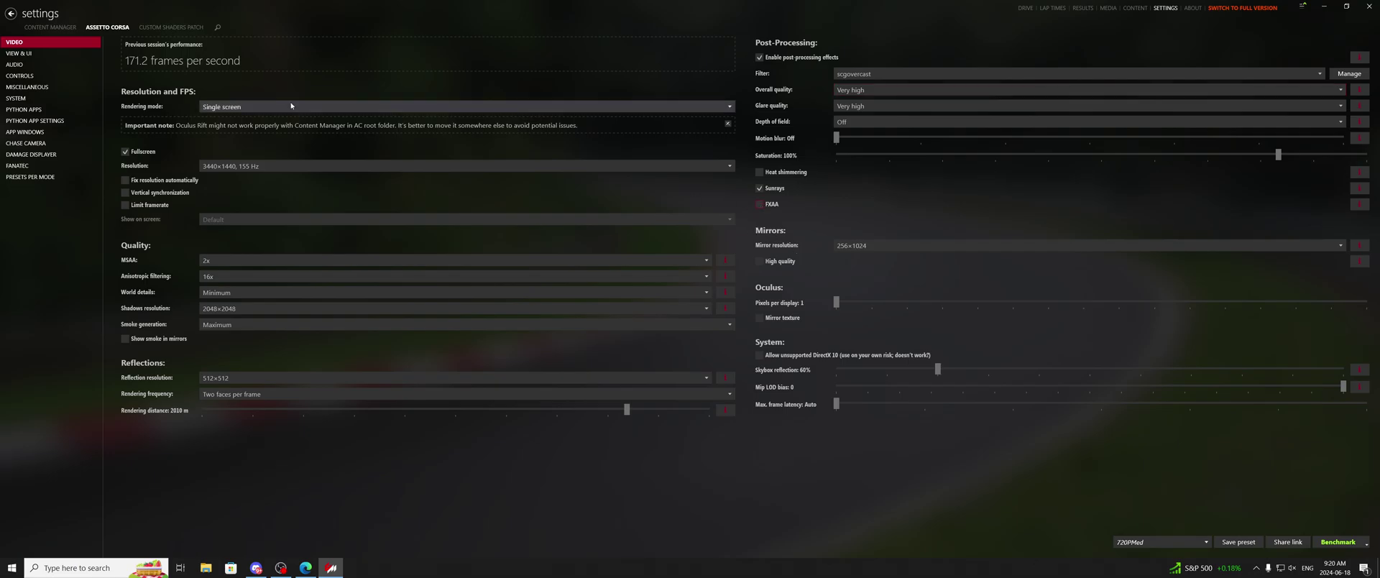
# Step: Deactivate local reflections (SSLR) in the Custom Shaders Patch Extra FX settings and look over the remaining Extra FX options
pyautogui.click(174, 28)
pyautogui.click(64, 230)
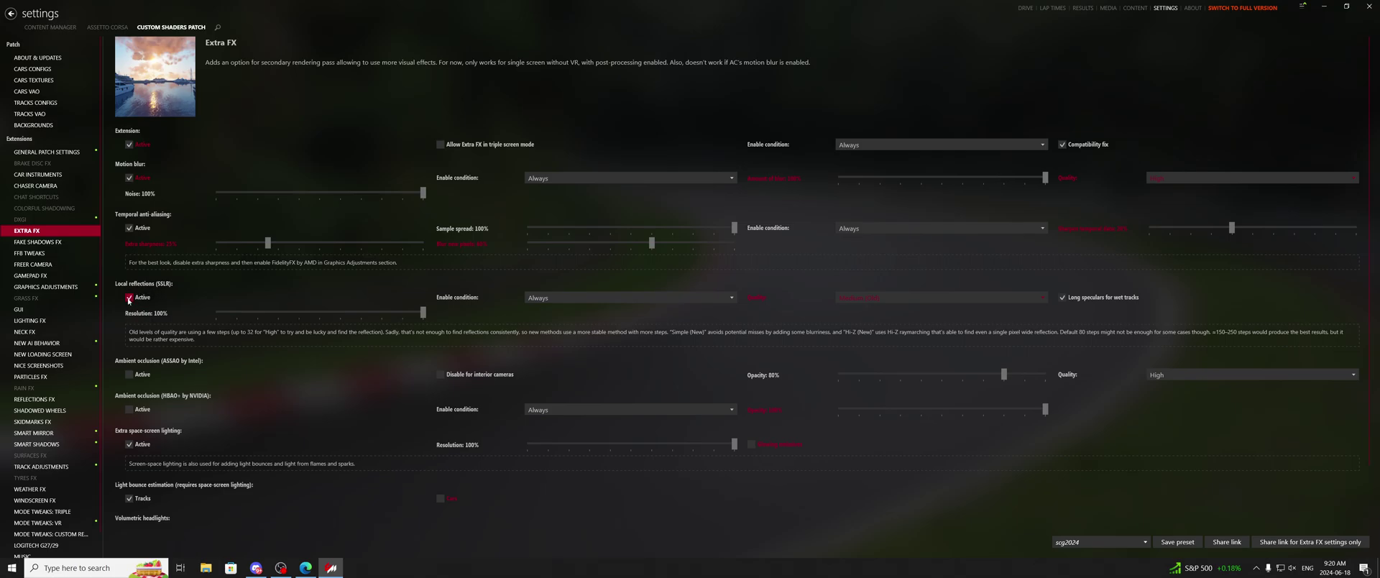
pyautogui.click(128, 299)
pyautogui.scroll(-2, 292, 353)
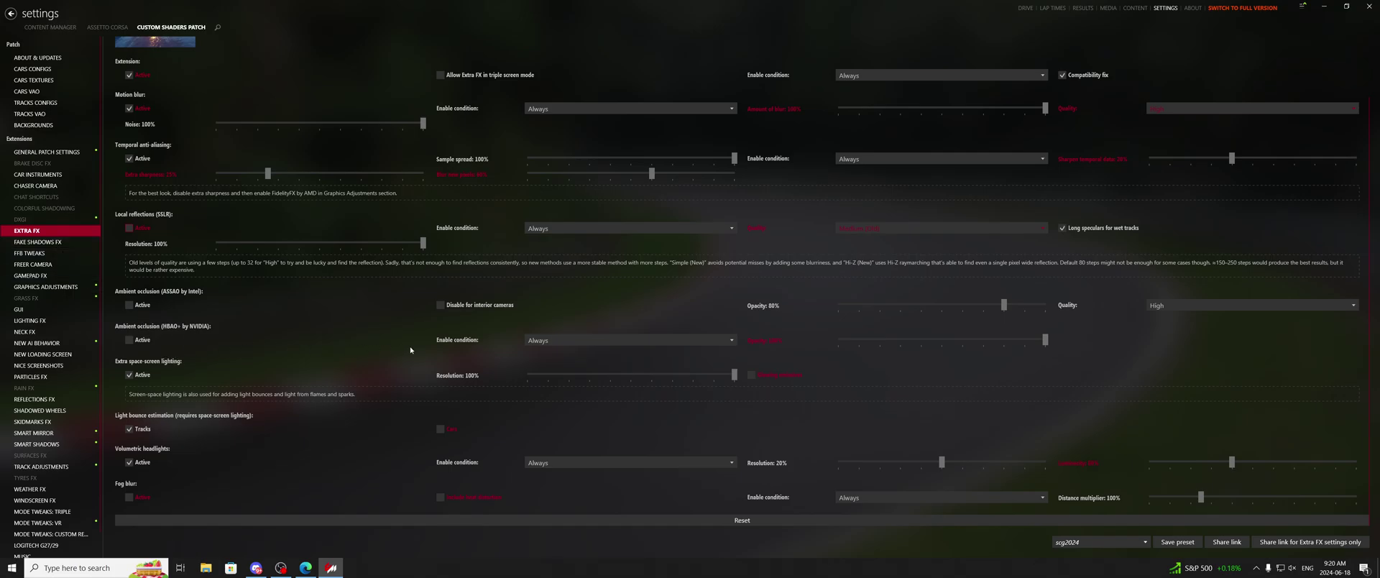
# Step: Set the reflections' rendering frequency to Static in the Assetto Corsa video settings and go to the Drive section
pyautogui.click(107, 27)
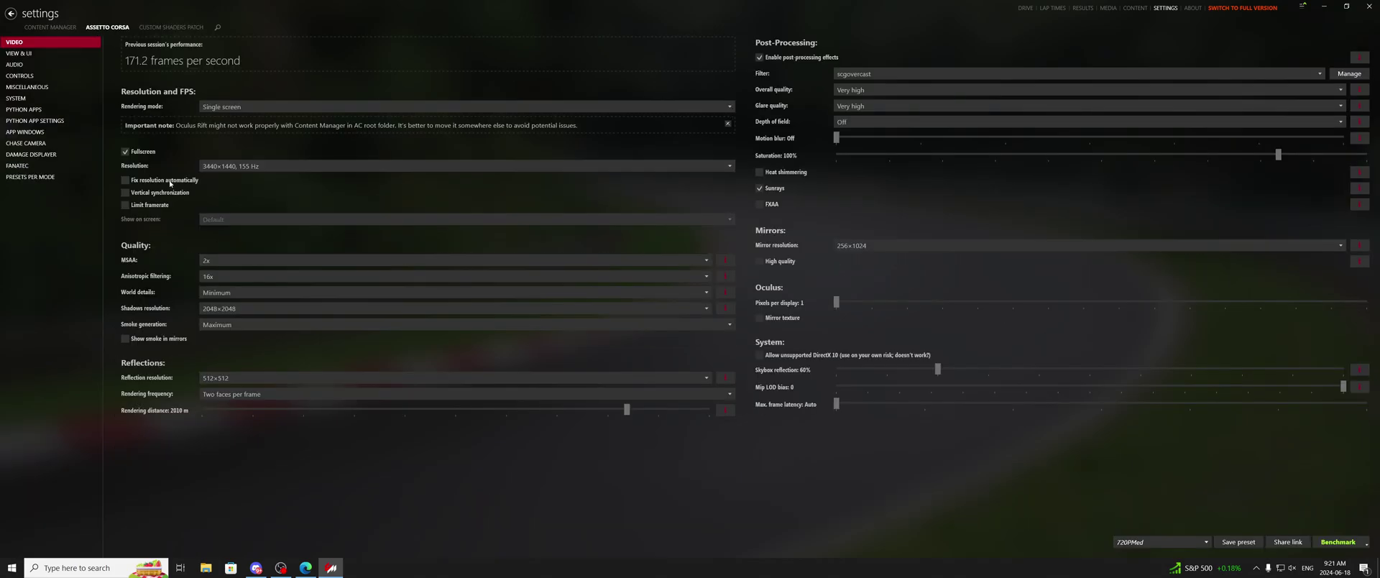
pyautogui.click(246, 393)
pyautogui.click(246, 405)
pyautogui.click(251, 377)
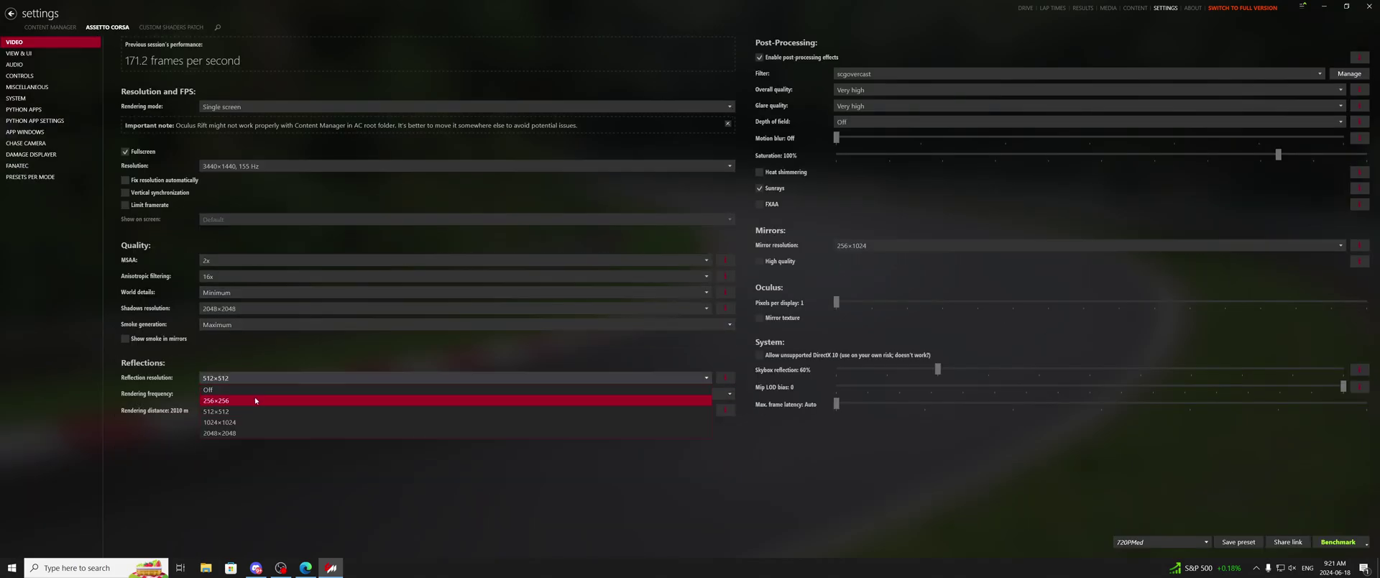
pyautogui.click(263, 357)
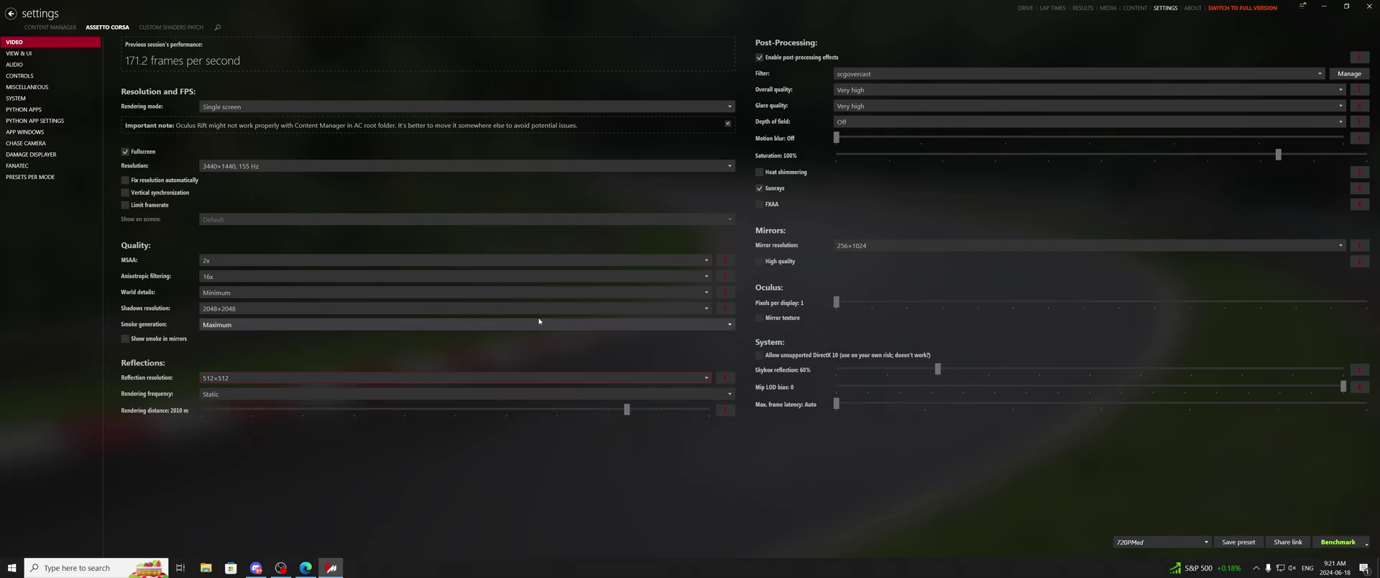
pyautogui.click(1026, 9)
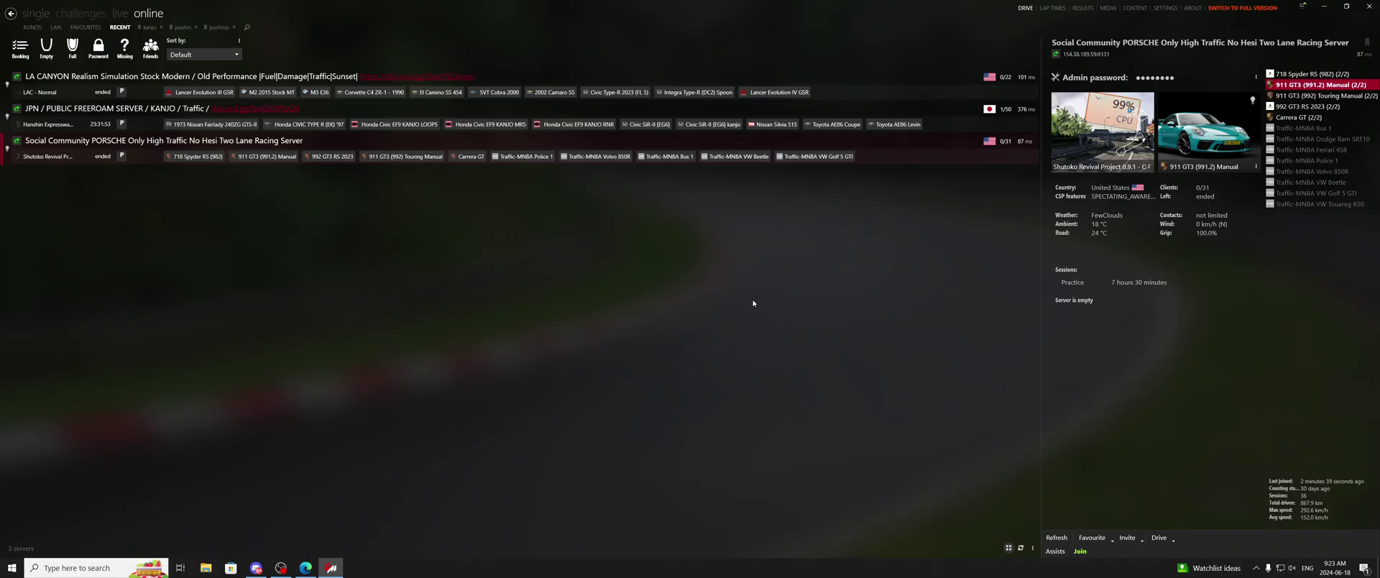
# Step: Compare the Assetto Corsa video settings with the Custom Shaders Patch Extra FX settings
pyautogui.click(1166, 9)
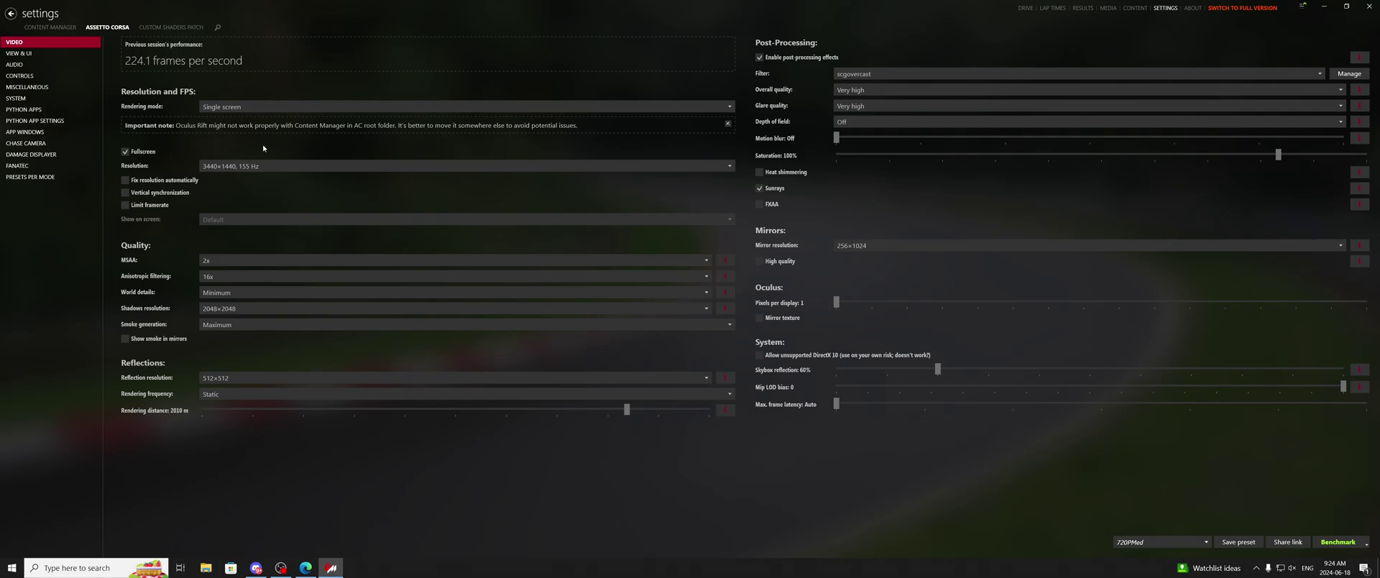
pyautogui.click(171, 27)
pyautogui.click(107, 27)
pyautogui.click(171, 27)
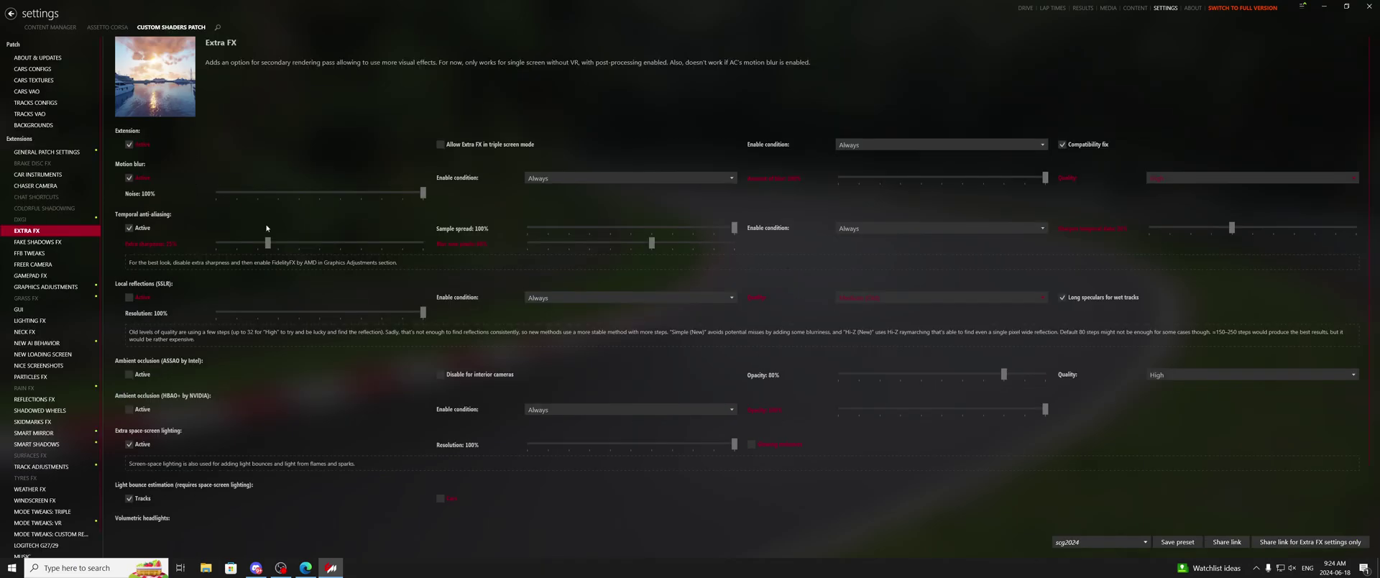
pyautogui.click(107, 27)
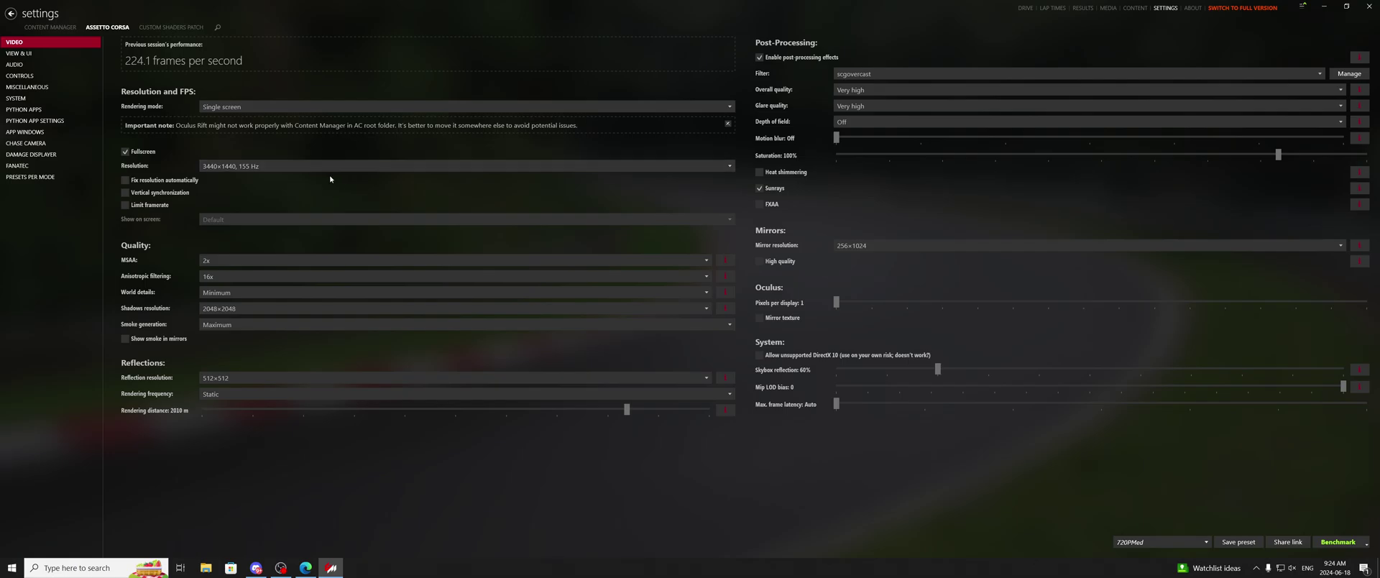
pyautogui.click(165, 28)
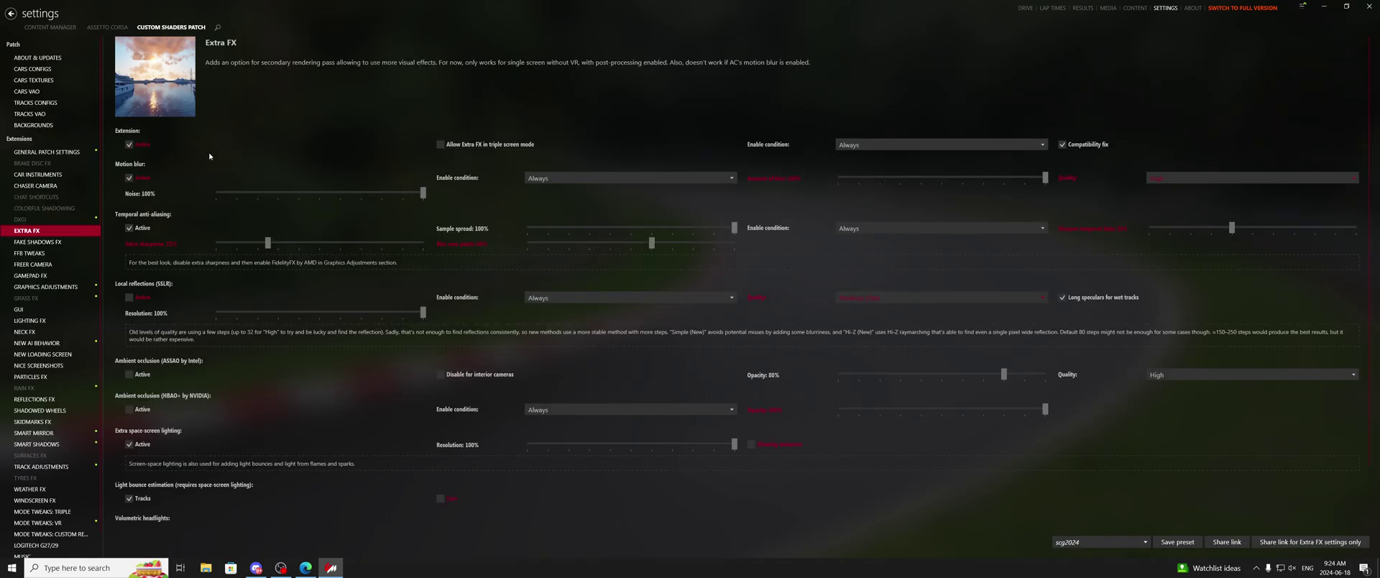
pyautogui.click(108, 27)
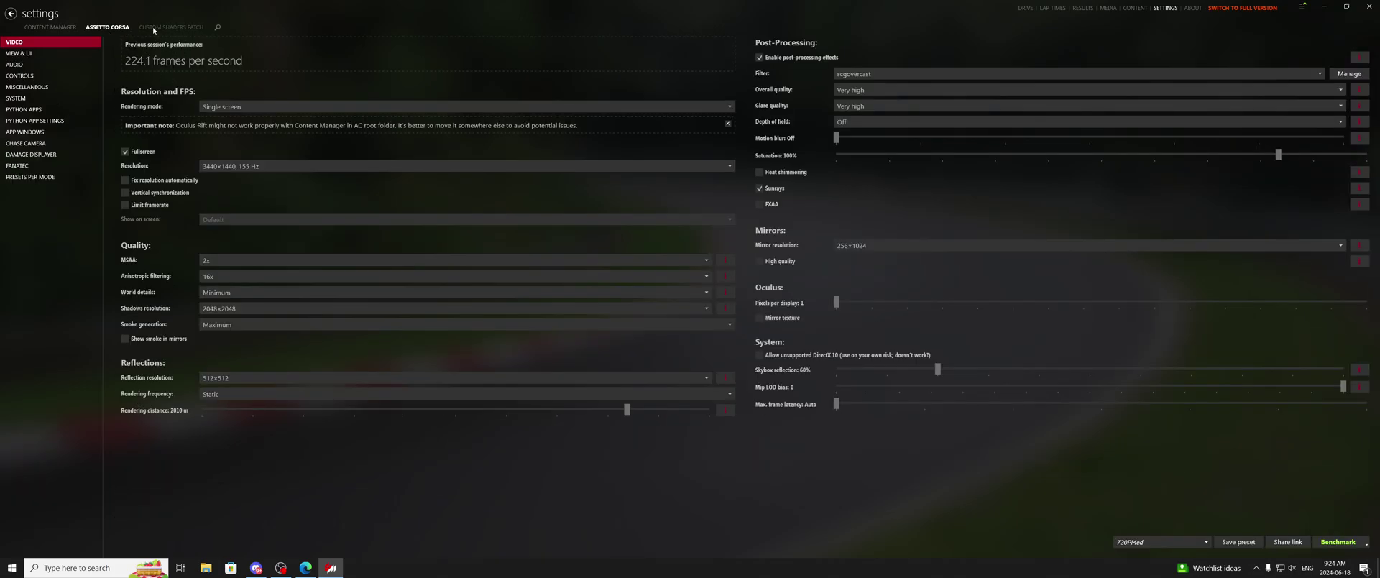
pyautogui.click(153, 29)
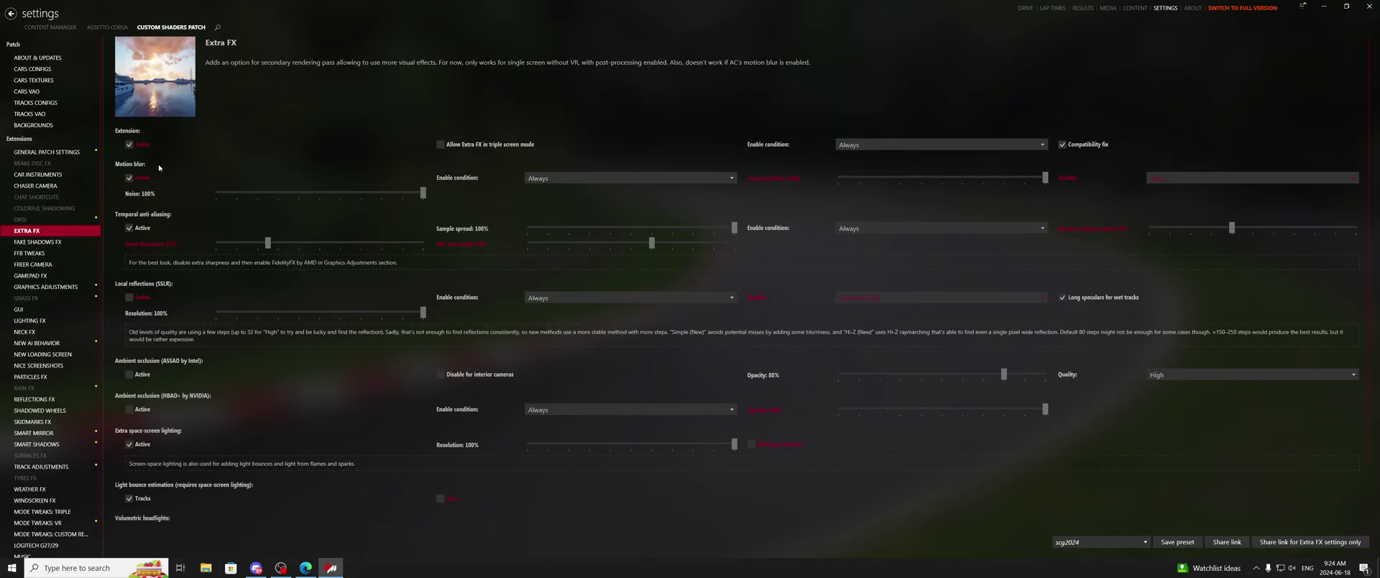
# Step: Switch to Discord and follow the server link in the bmw-cops channel to open the race invitation in Content Manager
pyautogui.click(256, 568)
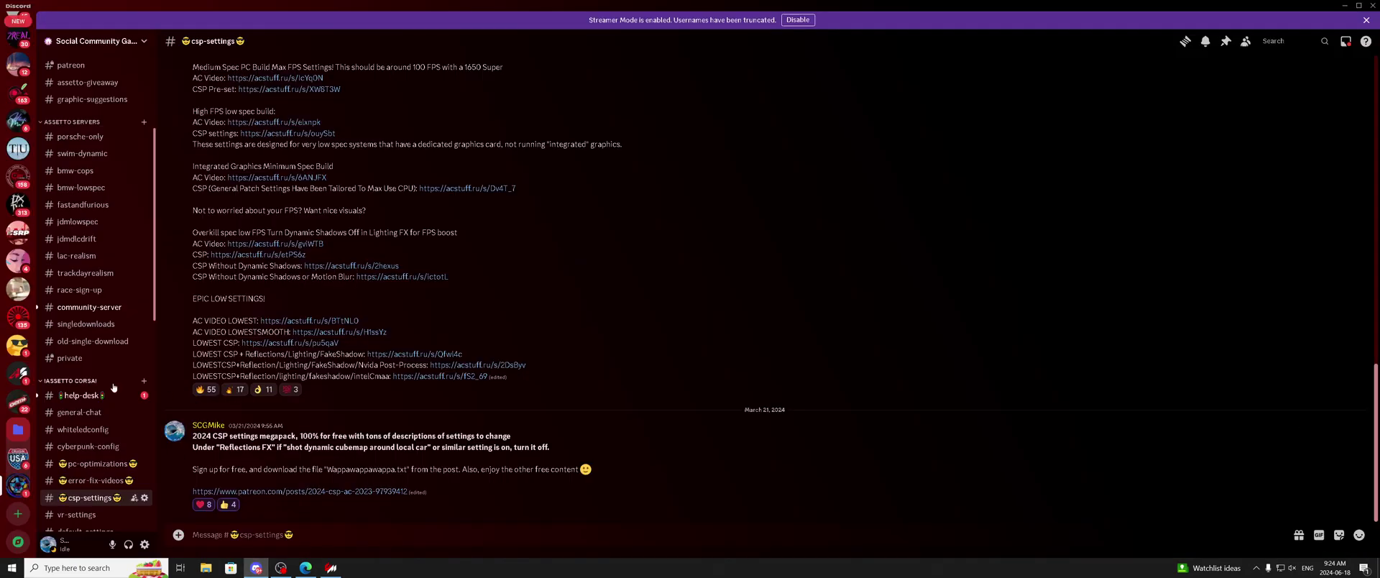
pyautogui.scroll(-3, 111, 382)
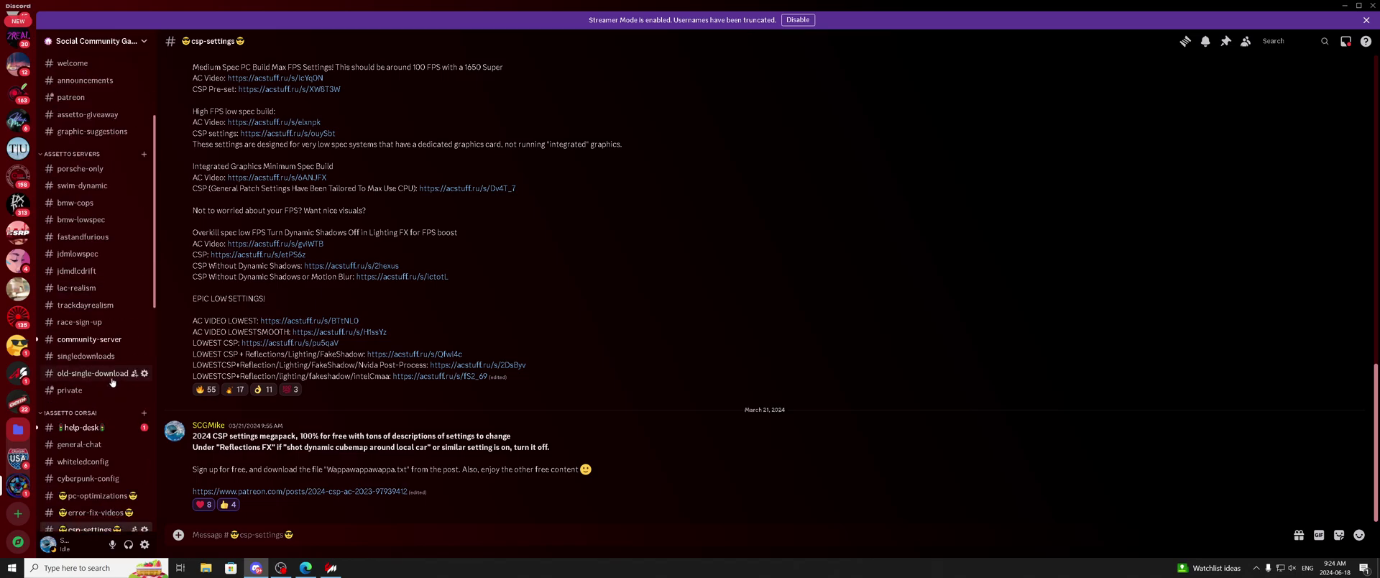
pyautogui.click(89, 204)
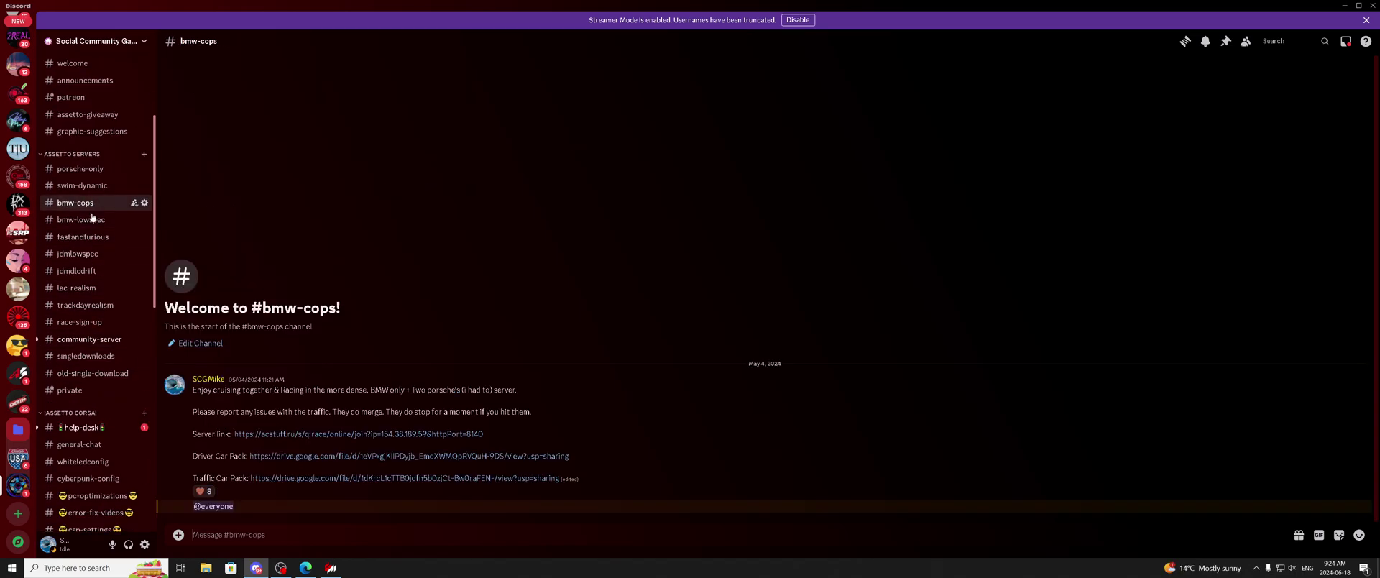
pyautogui.click(338, 434)
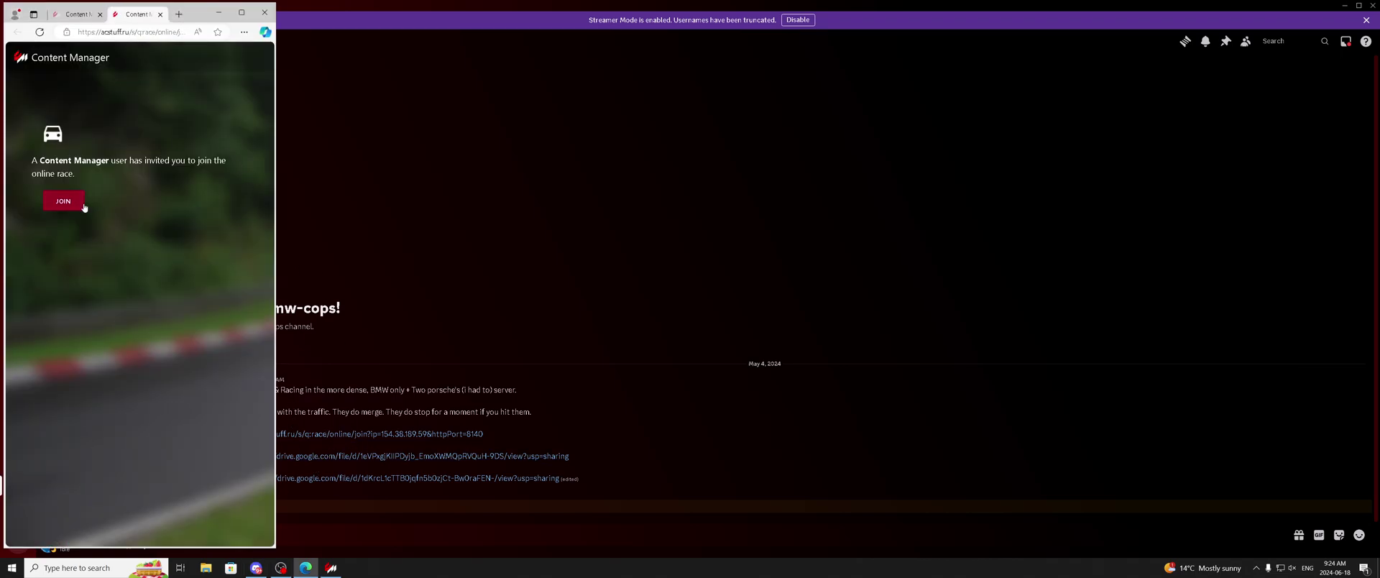
pyautogui.click(82, 203)
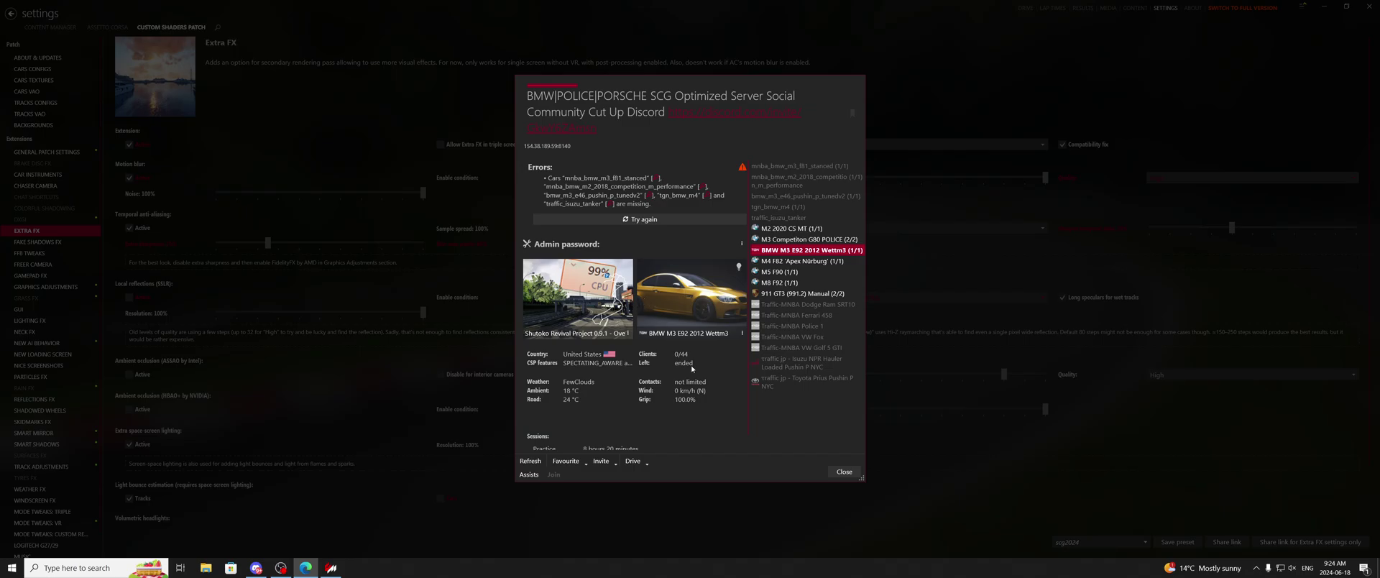
# Step: Close the server details, download the Driver Car Pack archive BMWDense.rar from Google Drive, and close the other browser tabs
pyautogui.click(844, 471)
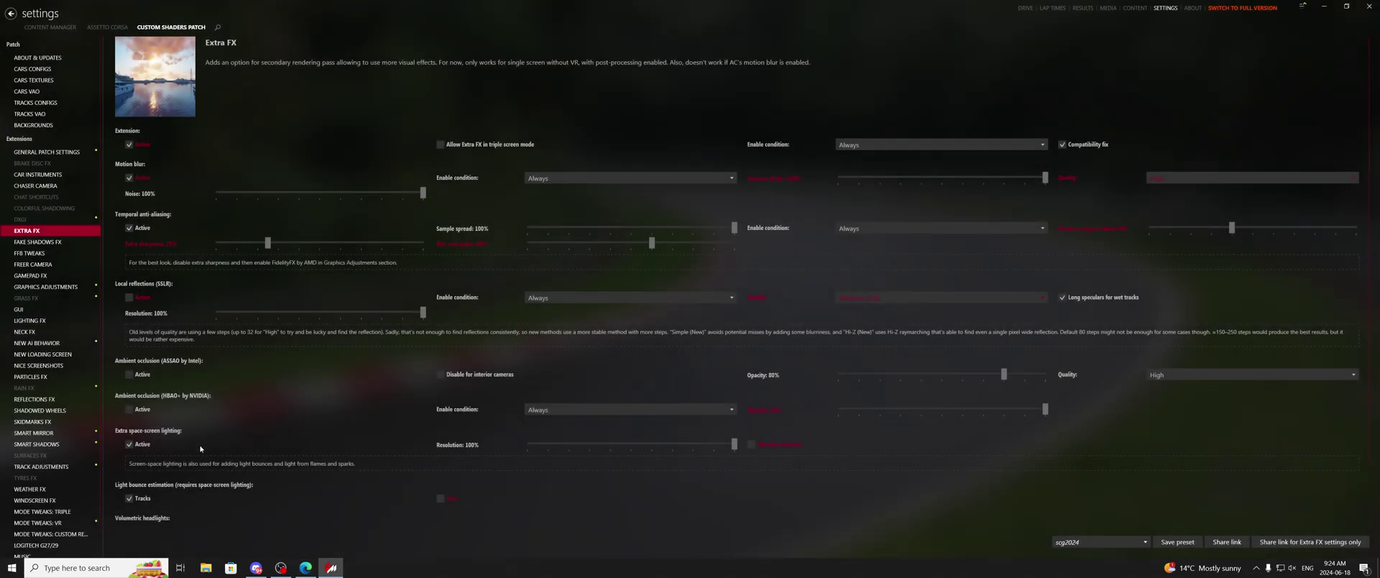
pyautogui.hotkey('alt', 'Tab')
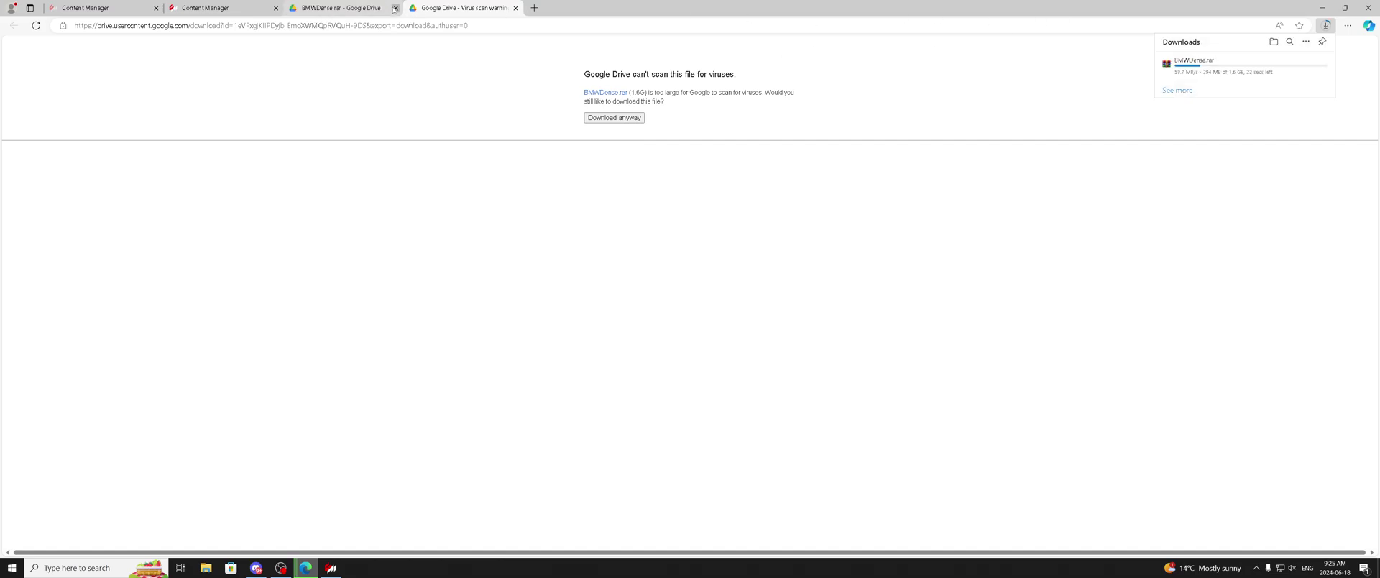
pyautogui.click(396, 8)
pyautogui.click(276, 8)
pyautogui.click(156, 8)
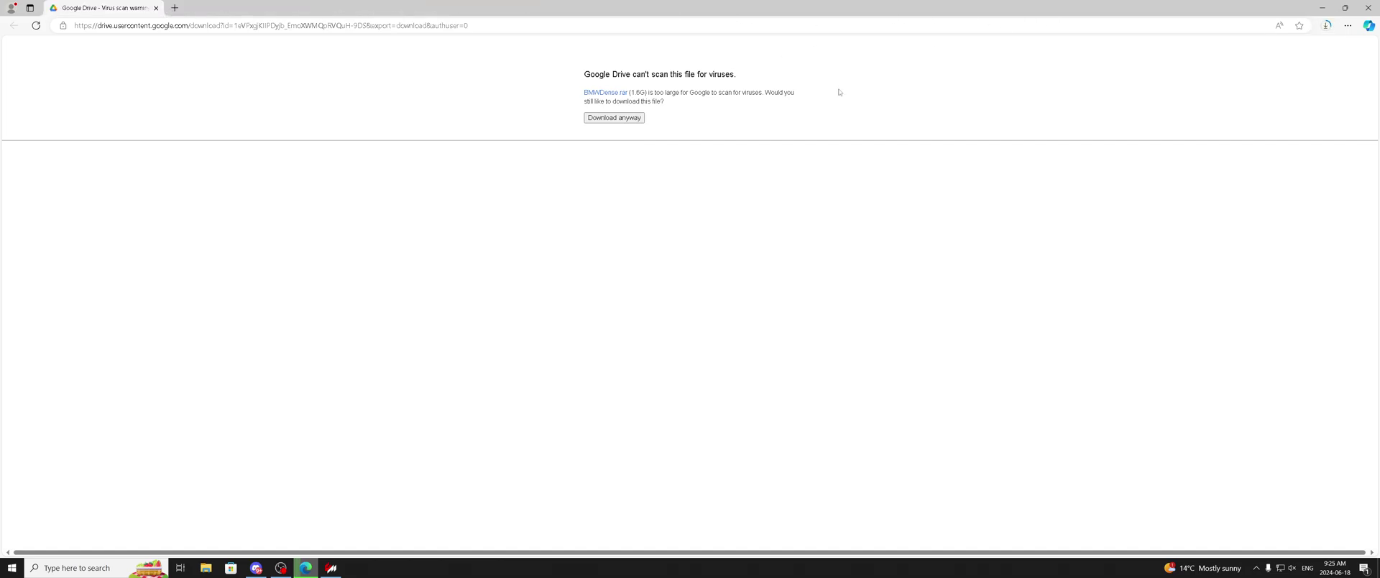
# Step: Set the BMWDense.rar download to open when finished, and minimize the browser and Discord to return to Content Manager
pyautogui.click(1326, 26)
pyautogui.rightClick(1231, 72)
pyautogui.click(1240, 76)
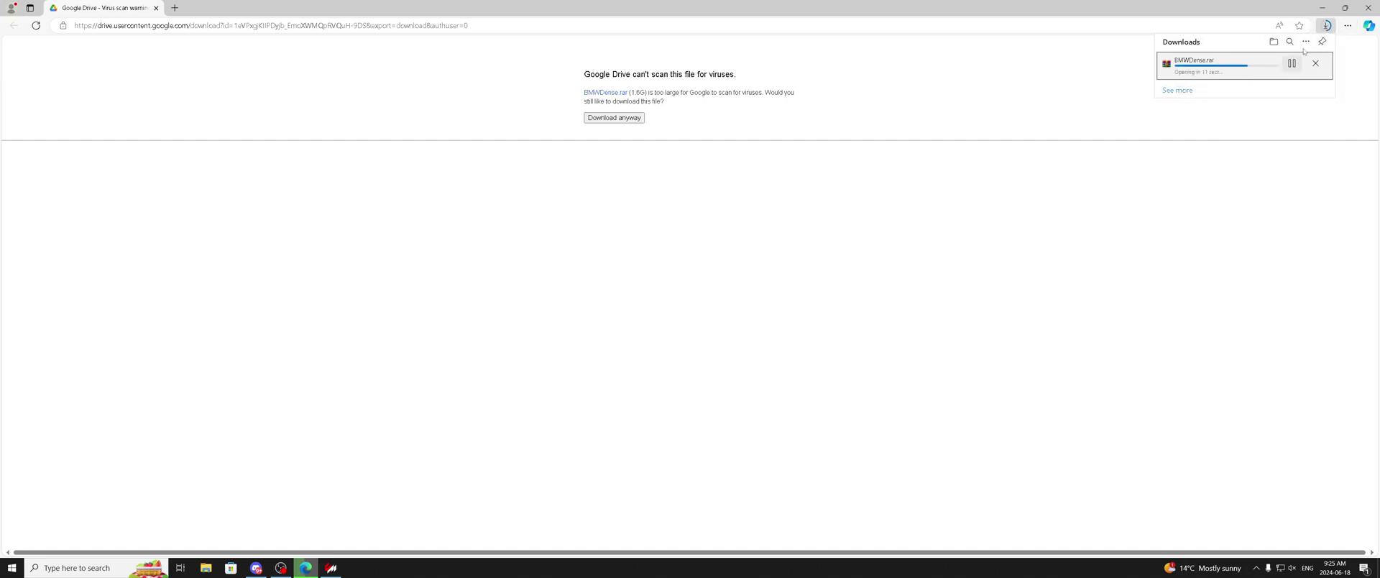
pyautogui.click(1321, 9)
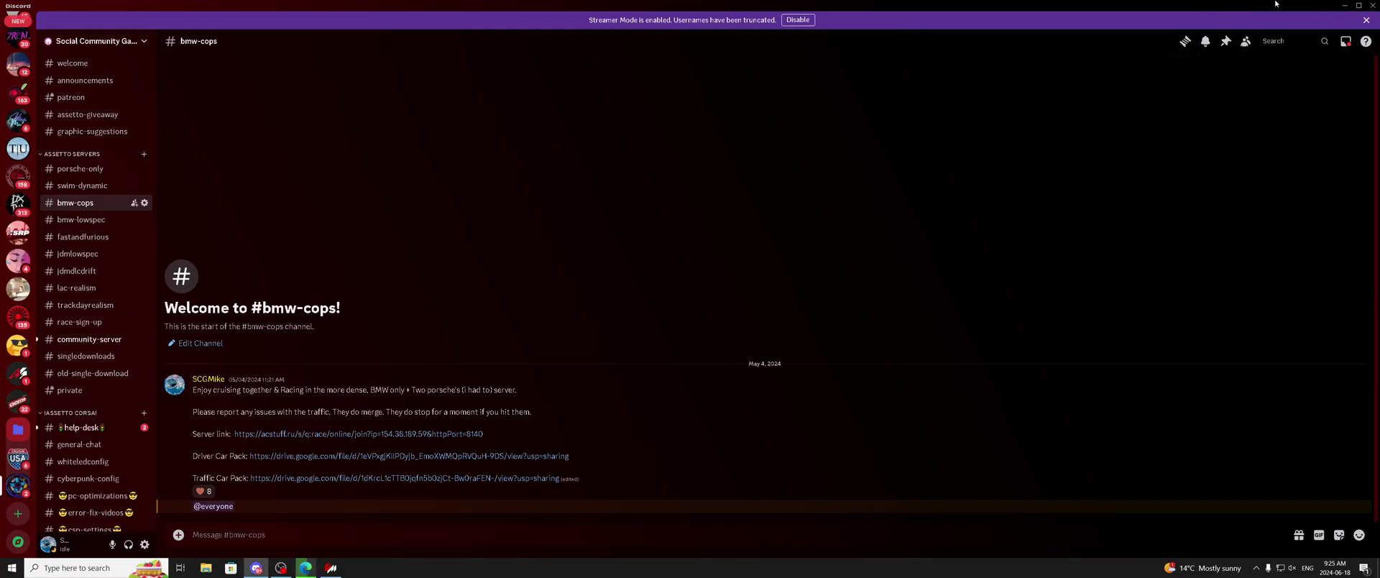
pyautogui.click(1344, 5)
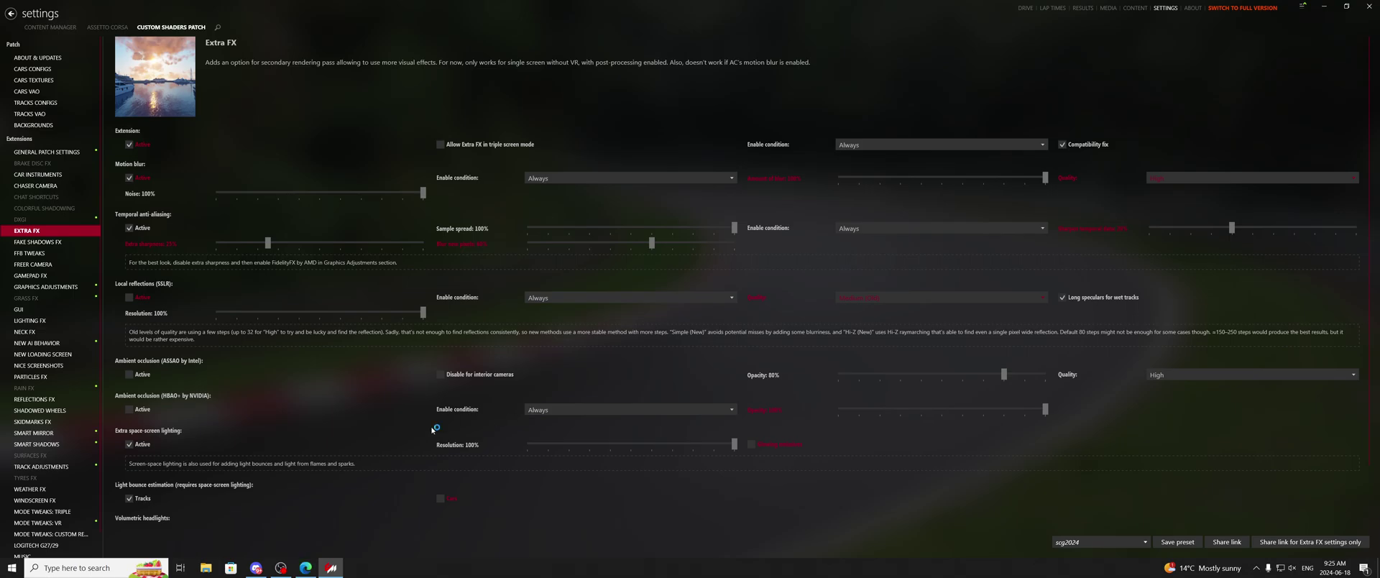
# Step: Extract all car folders from BMWDense.rar into Content Manager and close the archive
pyautogui.hotkey('ctrl', 'a')
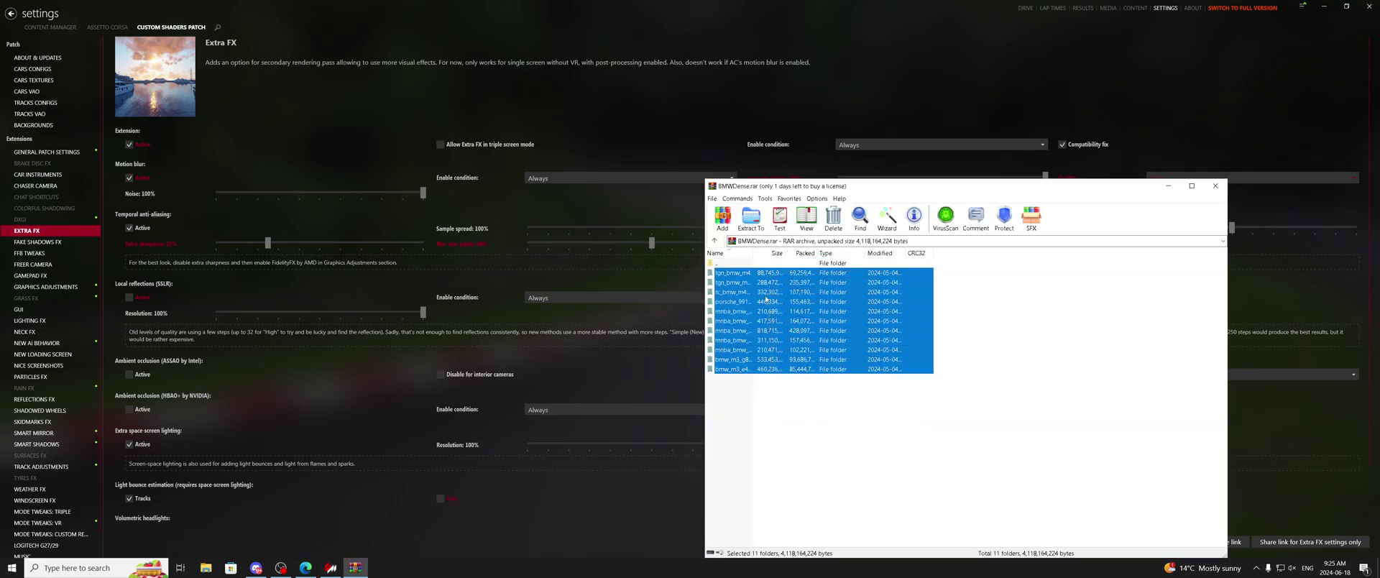
pyautogui.moveTo(826, 324); pyautogui.dragTo(1126, 118)
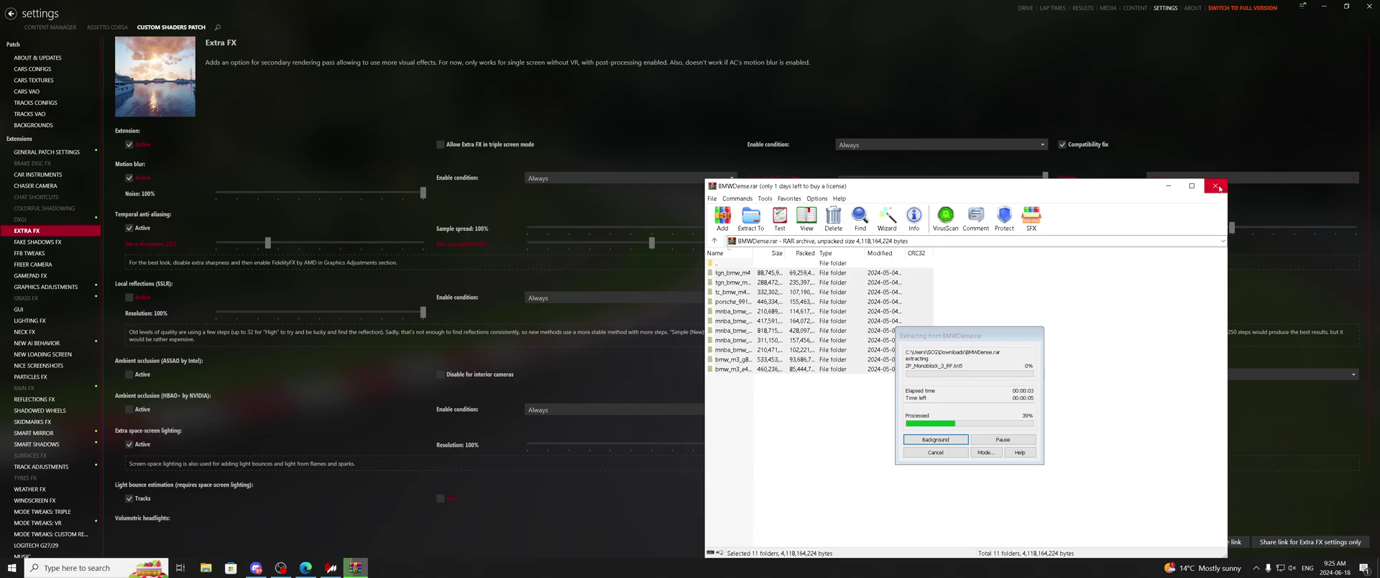
pyautogui.moveTo(890, 436); pyautogui.dragTo(1168, 133)
pyautogui.click(1168, 185)
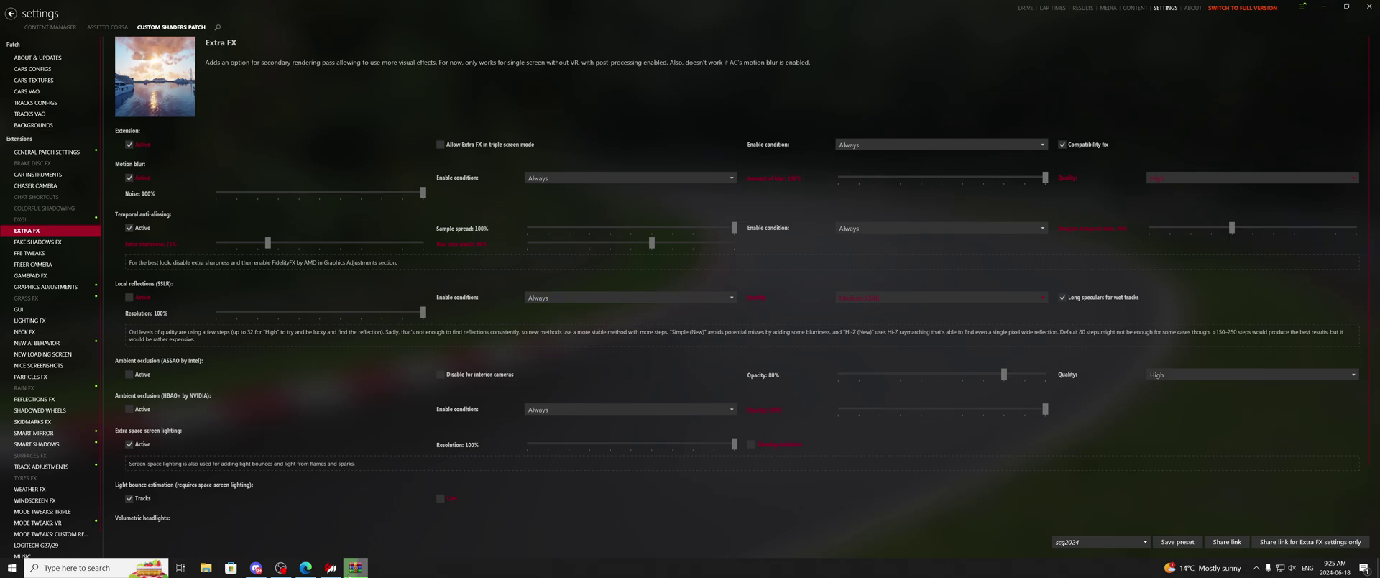
pyautogui.moveTo(354, 568)
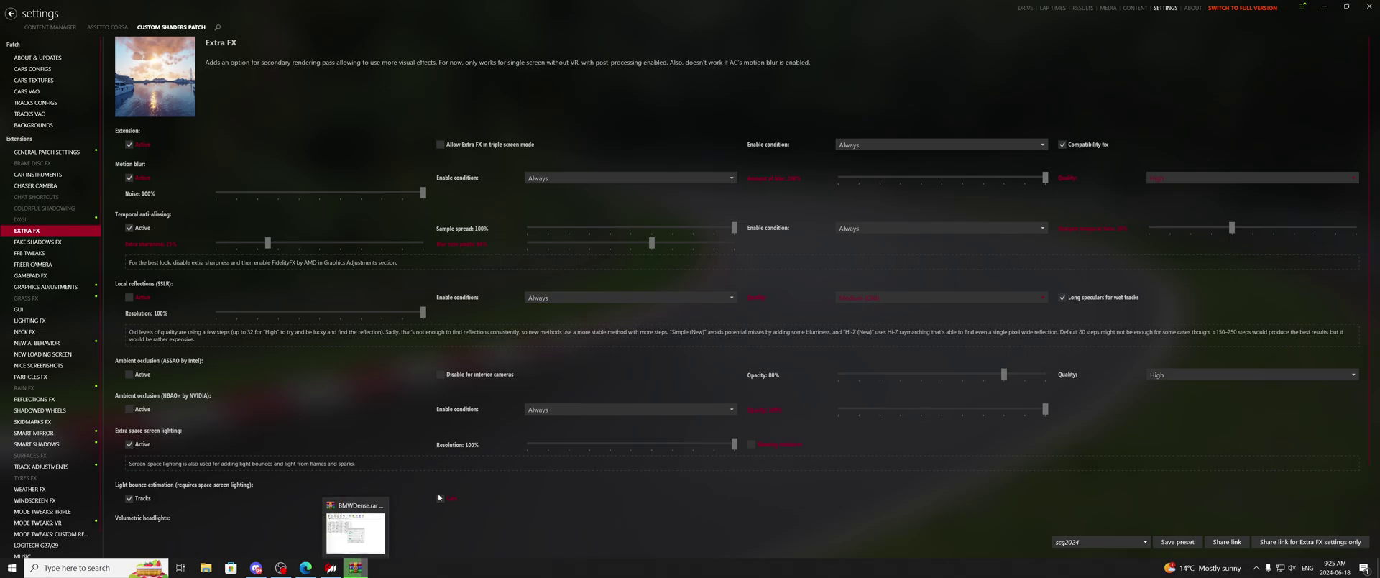
pyautogui.click(359, 569)
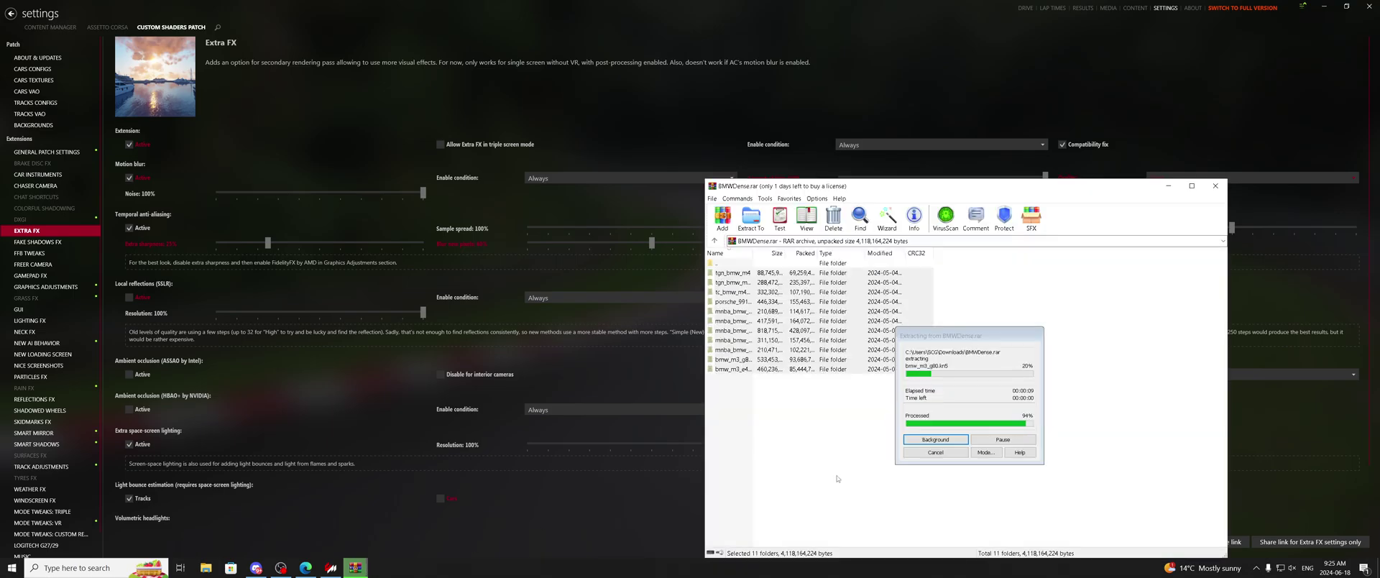
pyautogui.click(1214, 185)
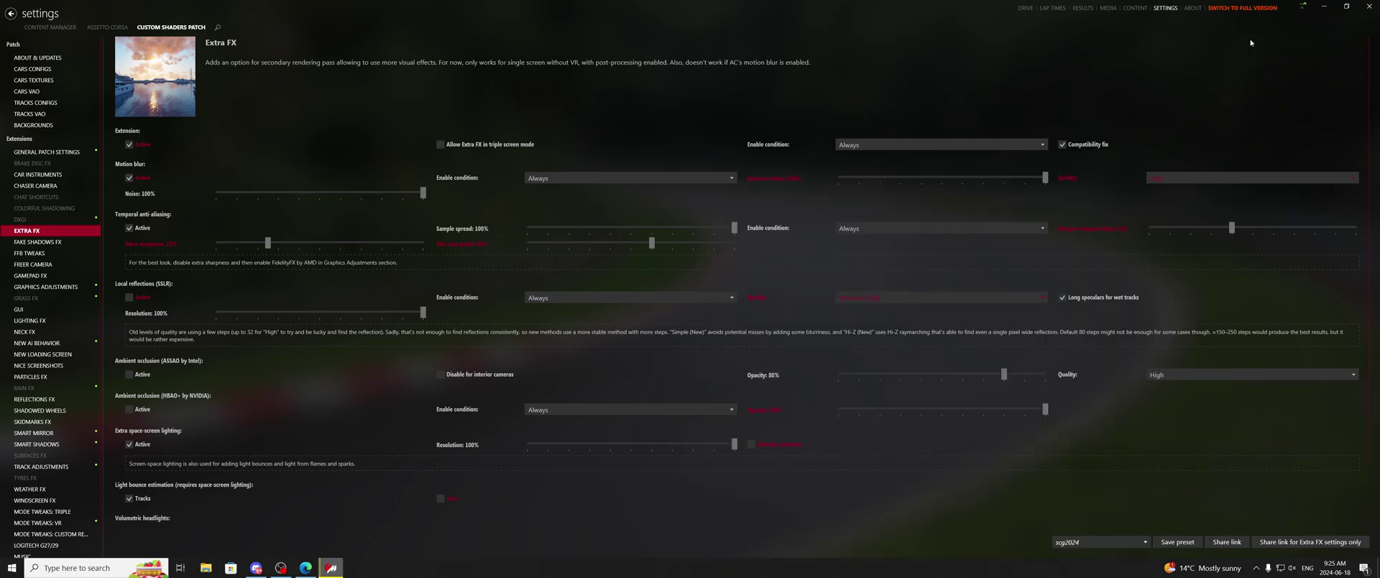
# Step: Download the pending update for Maria's TT S197 Mustang and recheck the bmw-cops server for missing cars through its Discord link
pyautogui.click(1302, 5)
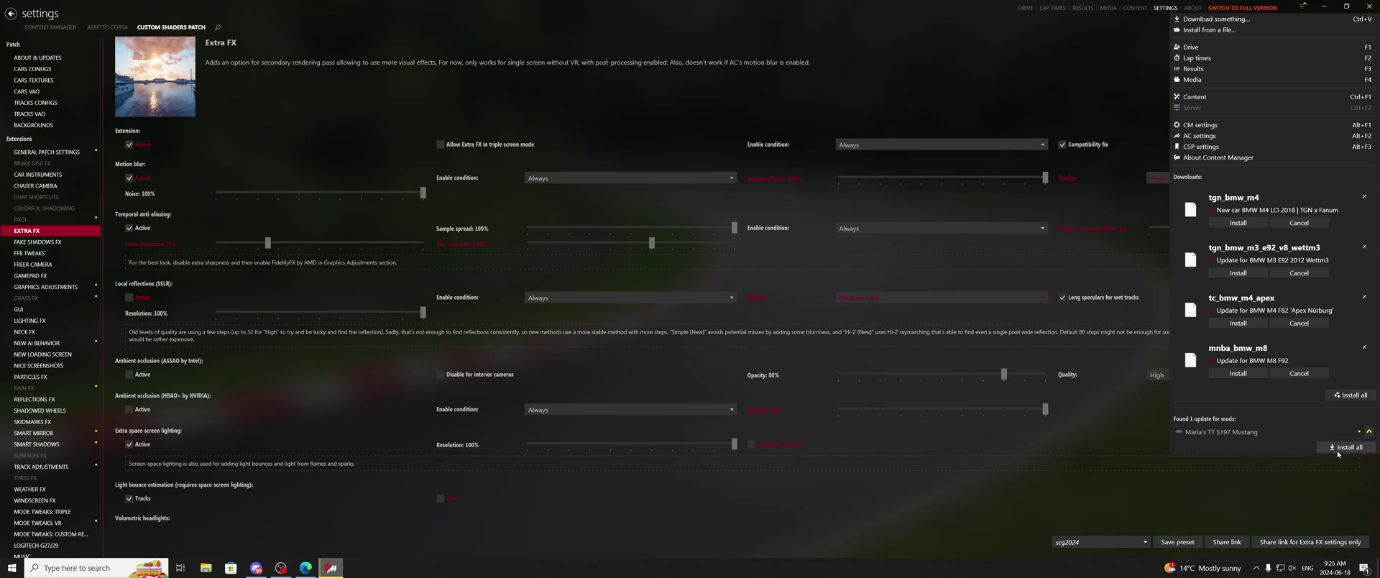
pyautogui.click(1354, 451)
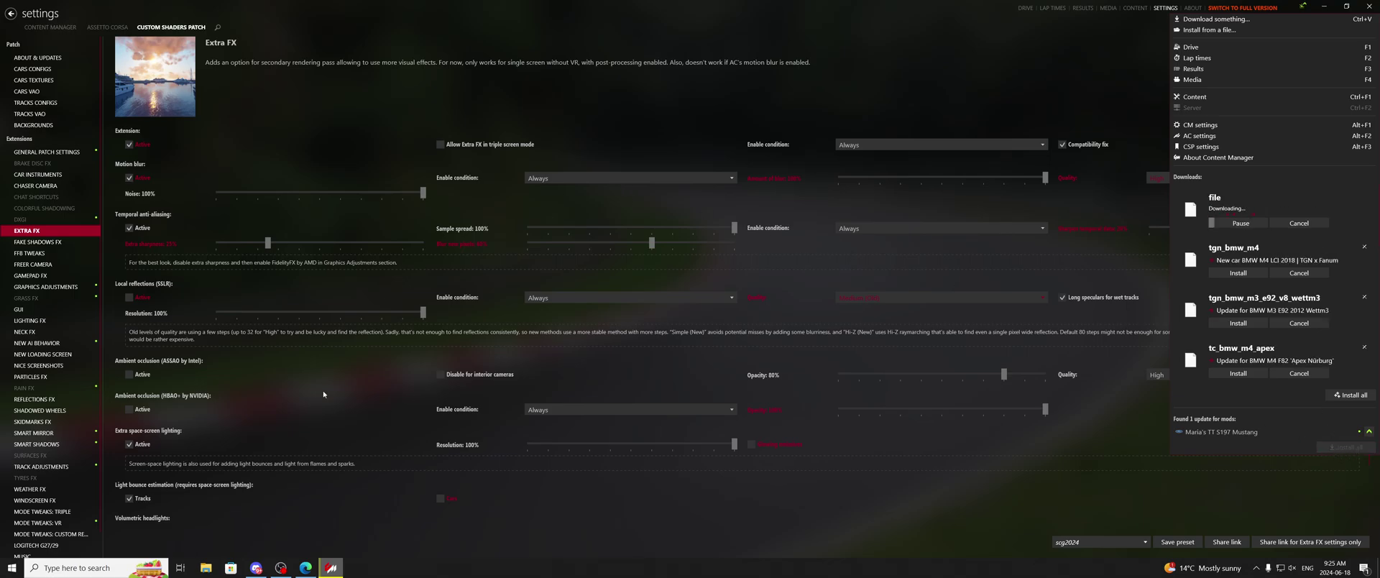
pyautogui.click(256, 568)
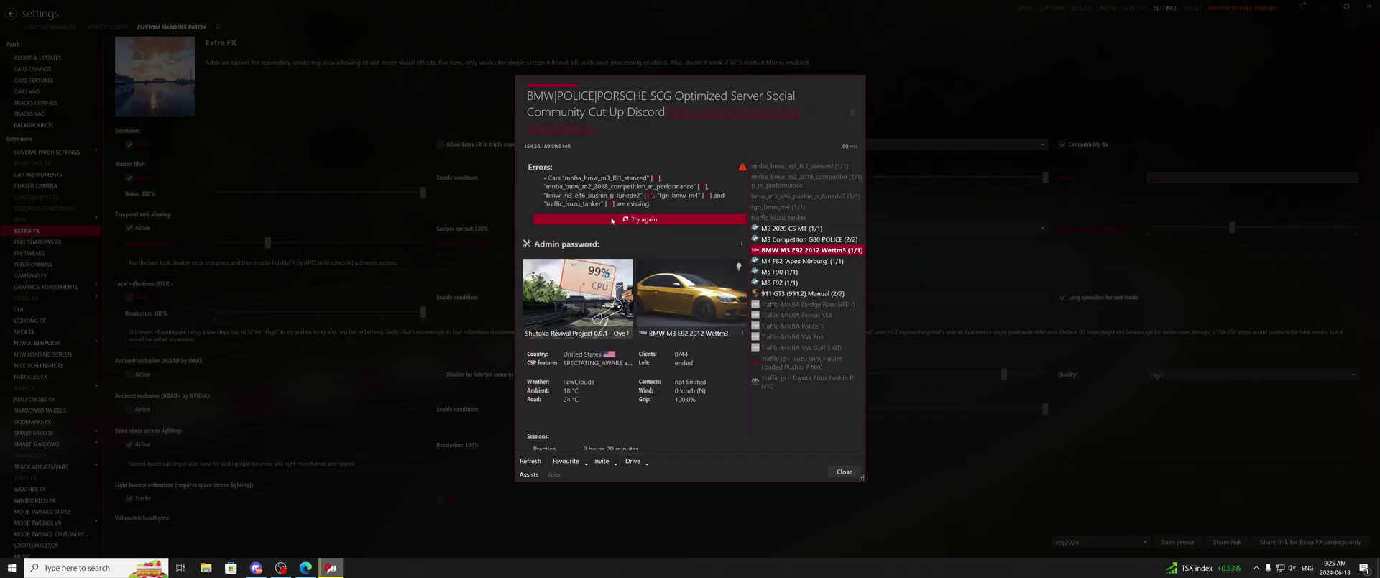
pyautogui.click(612, 219)
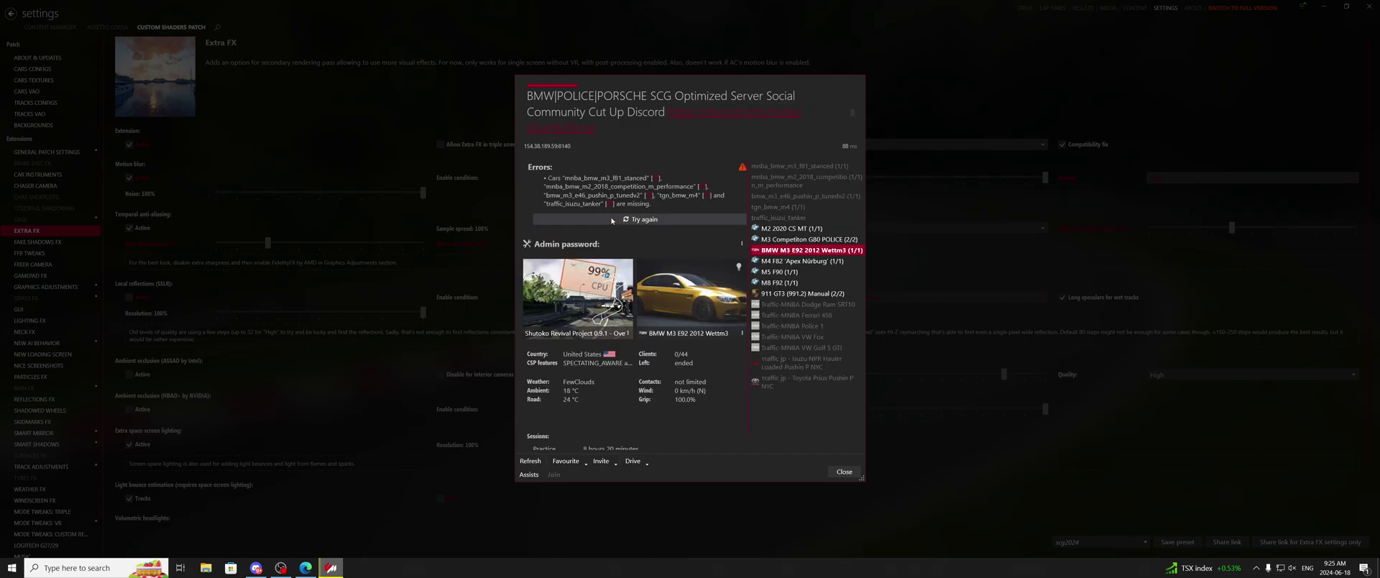
pyautogui.click(611, 219)
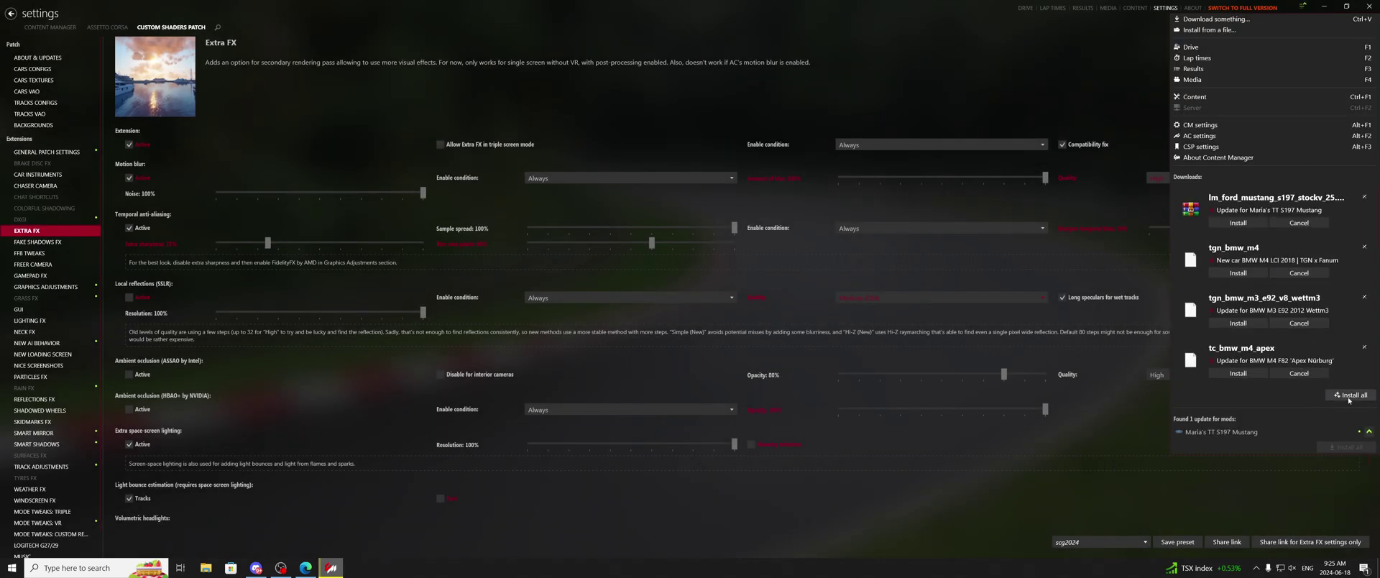
# Step: Install all downloaded car mods in Content Manager and go to the online server list in the Drive section
pyautogui.click(1350, 397)
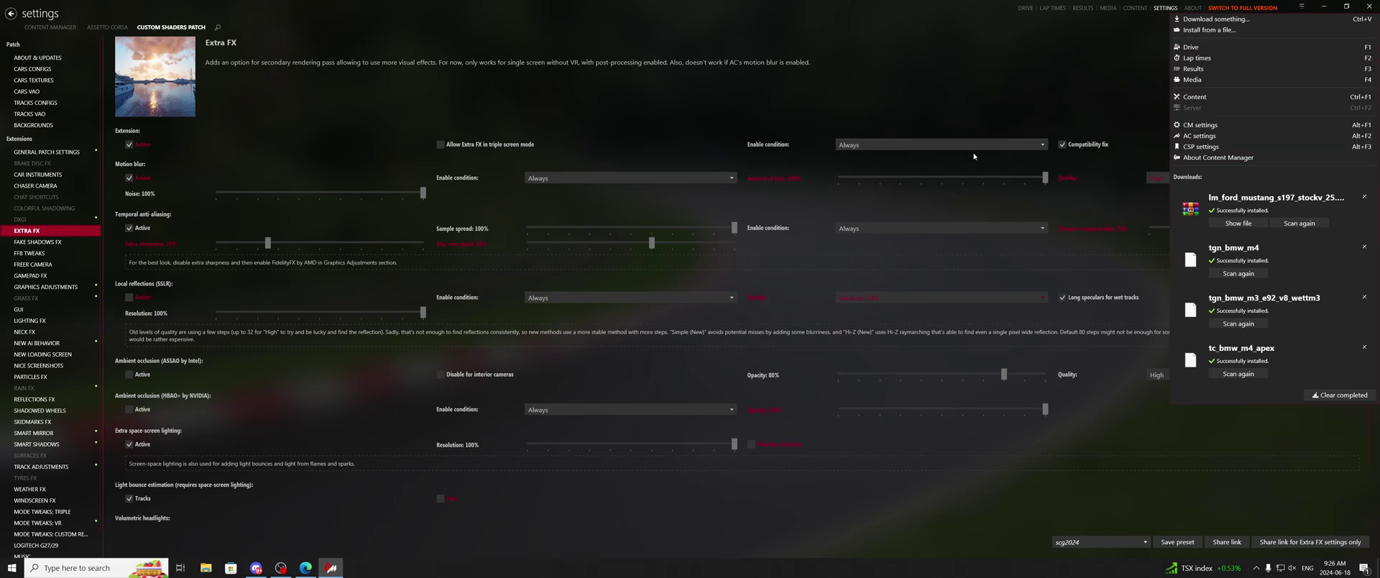
pyautogui.click(1016, 77)
pyautogui.click(1301, 7)
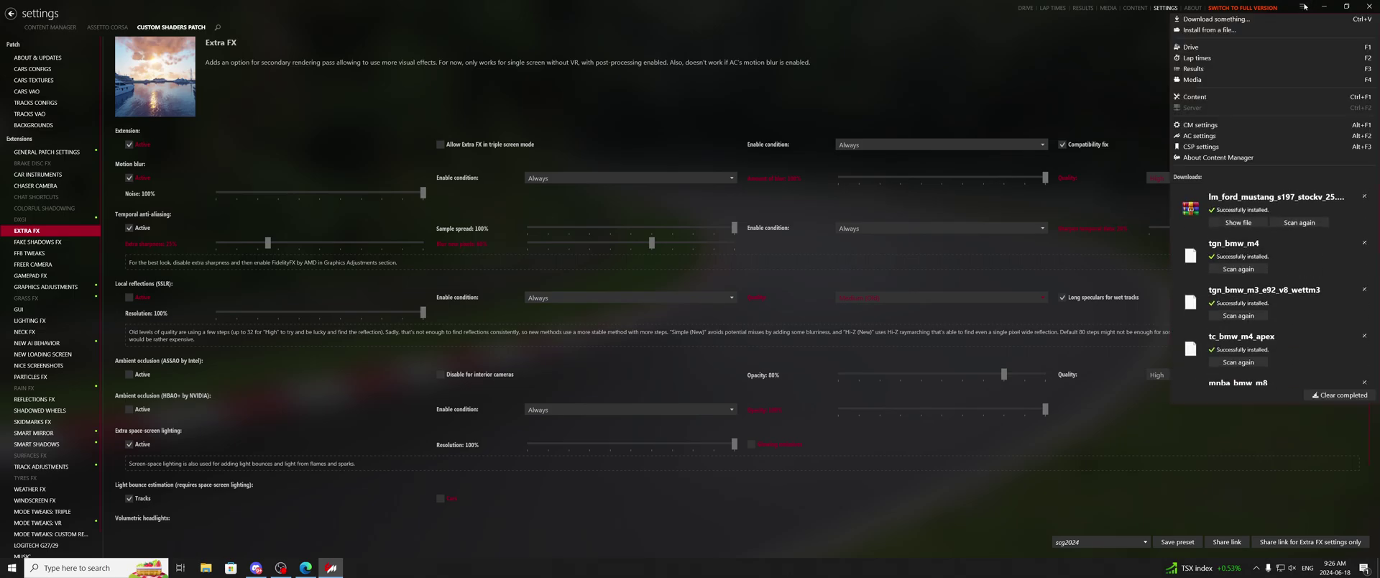
pyautogui.click(1117, 249)
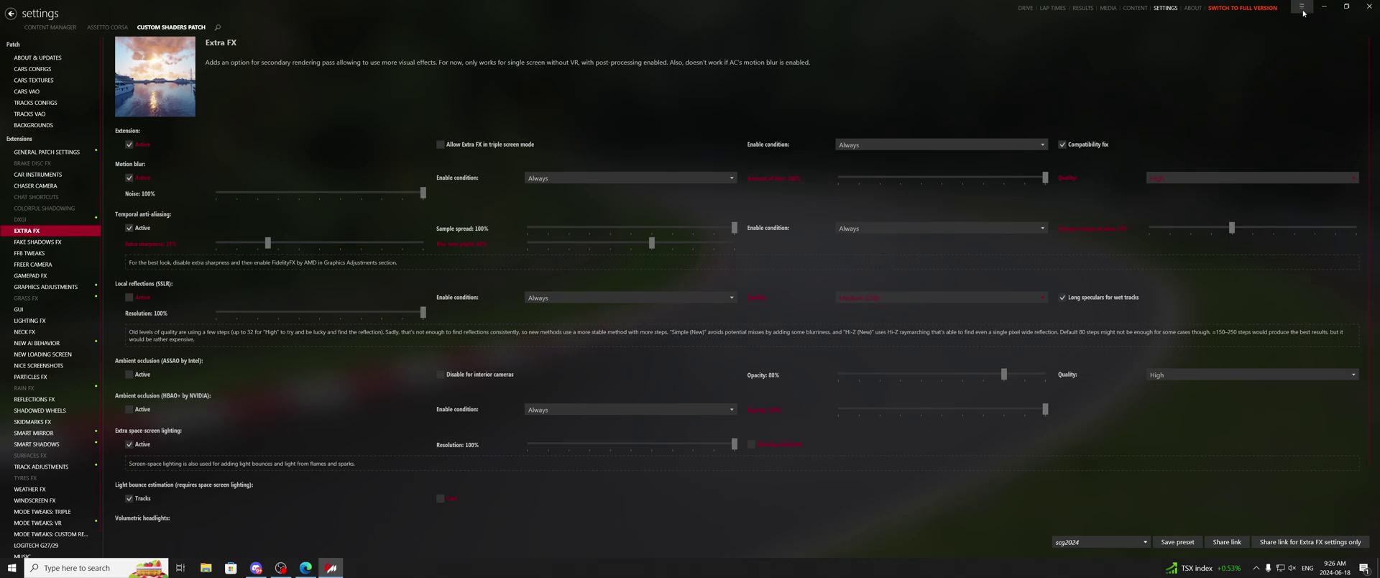
pyautogui.click(1024, 8)
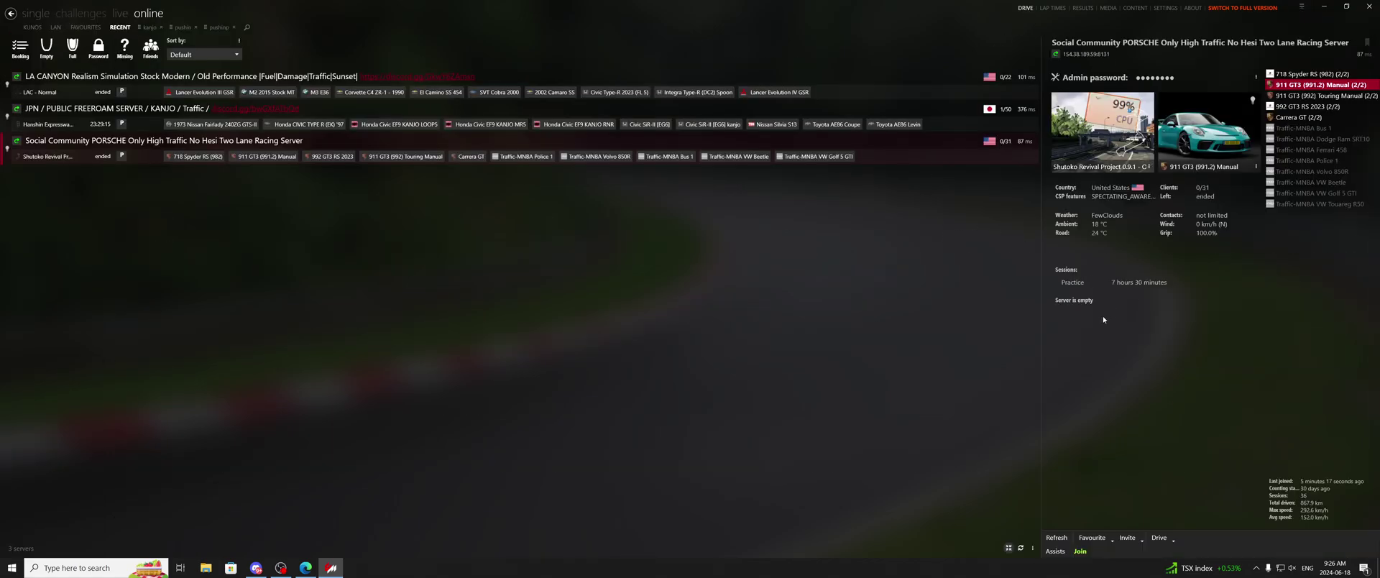
# Step: Reopen the bmw-cops race invitation from Discord, refresh the server's details to check for missing cars, and close them
pyautogui.click(256, 568)
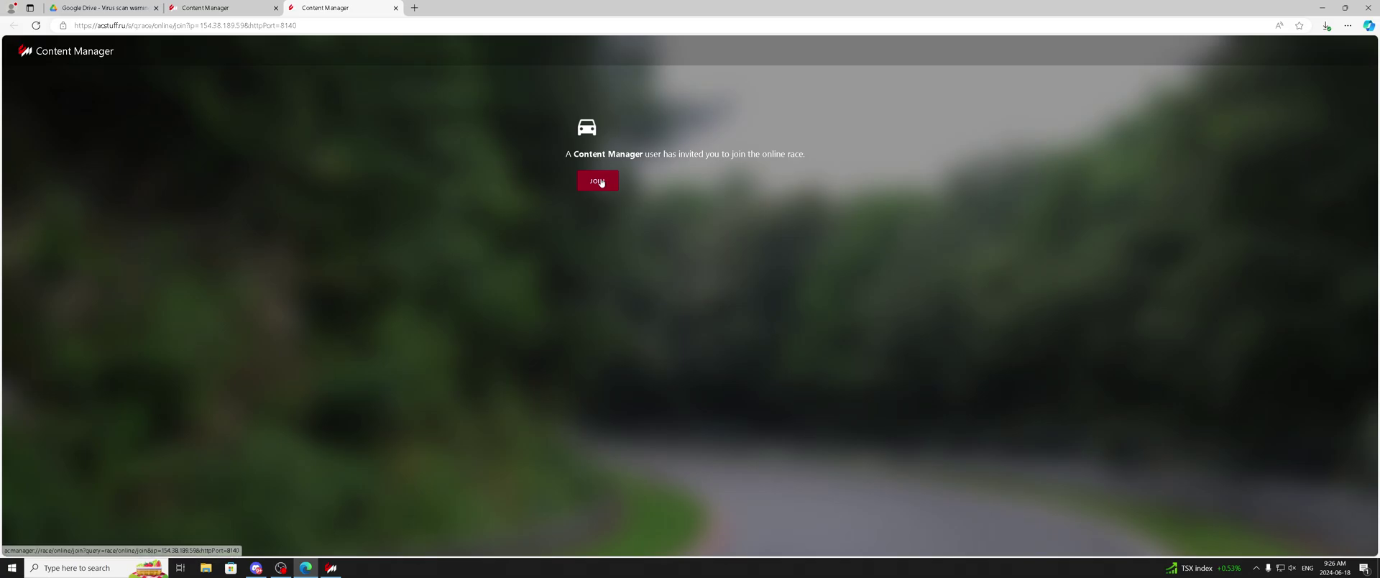
pyautogui.click(600, 181)
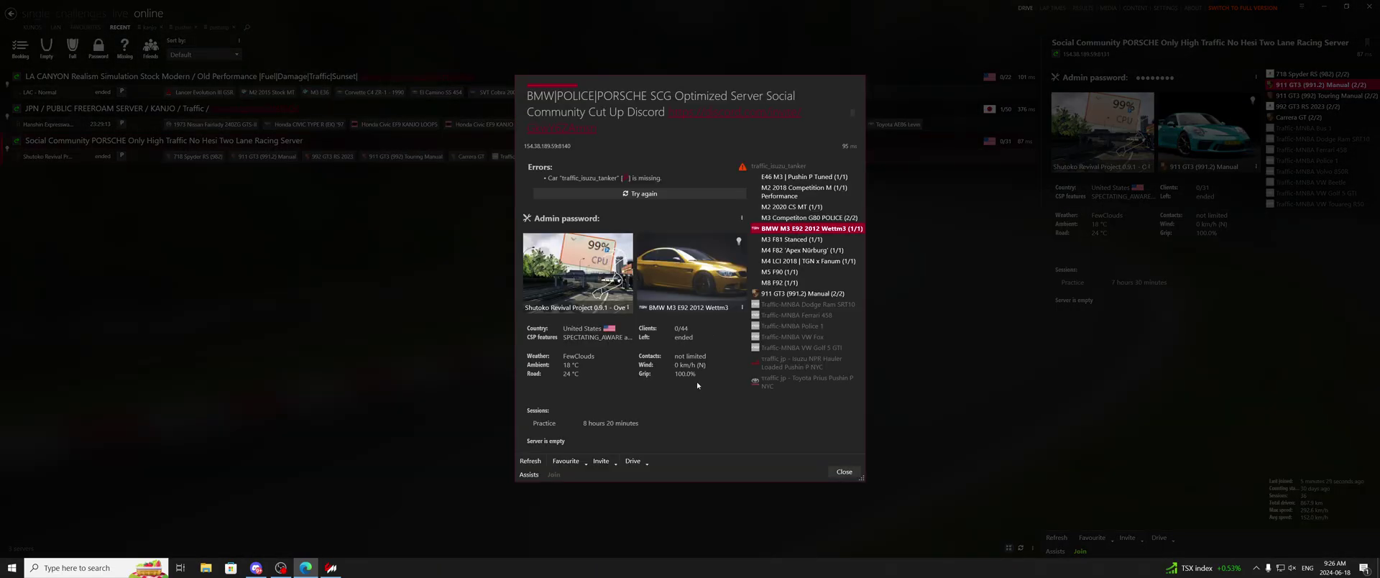
pyautogui.click(531, 461)
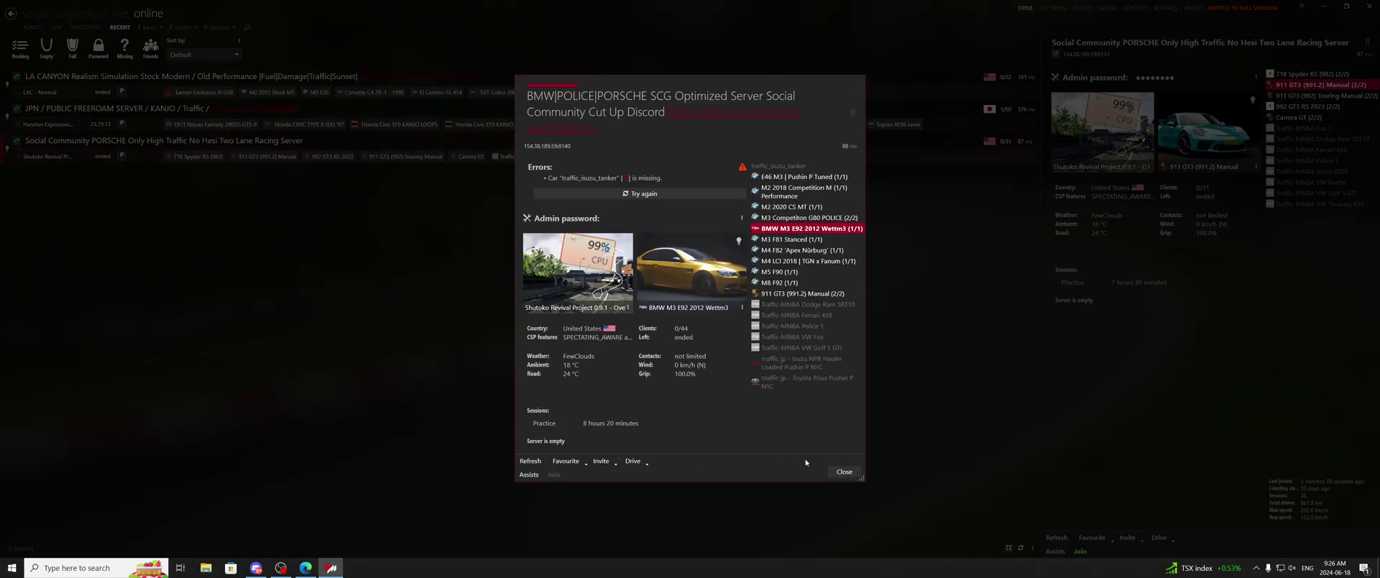
pyautogui.click(842, 472)
# Step: Download the Traffic Car Pack from the bmw-cops channel and extract all its folders into Content Manager
pyautogui.click(256, 568)
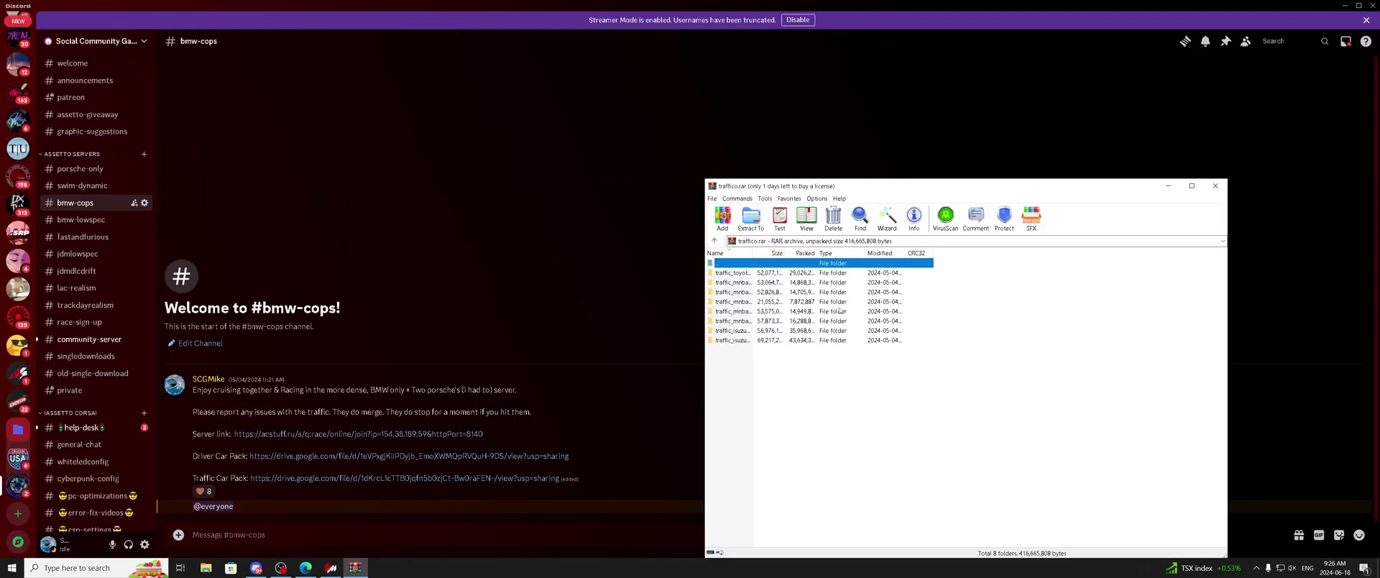
pyautogui.moveTo(783, 369); pyautogui.dragTo(769, 270)
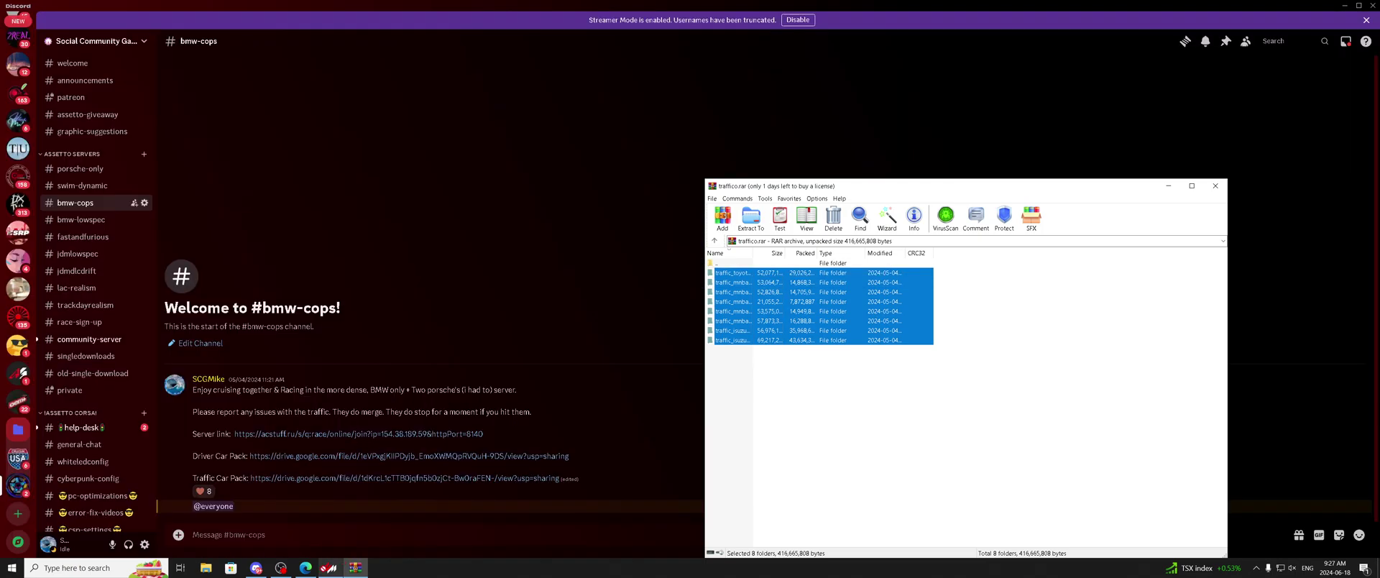
pyautogui.hotkey('alt', 'Tab')
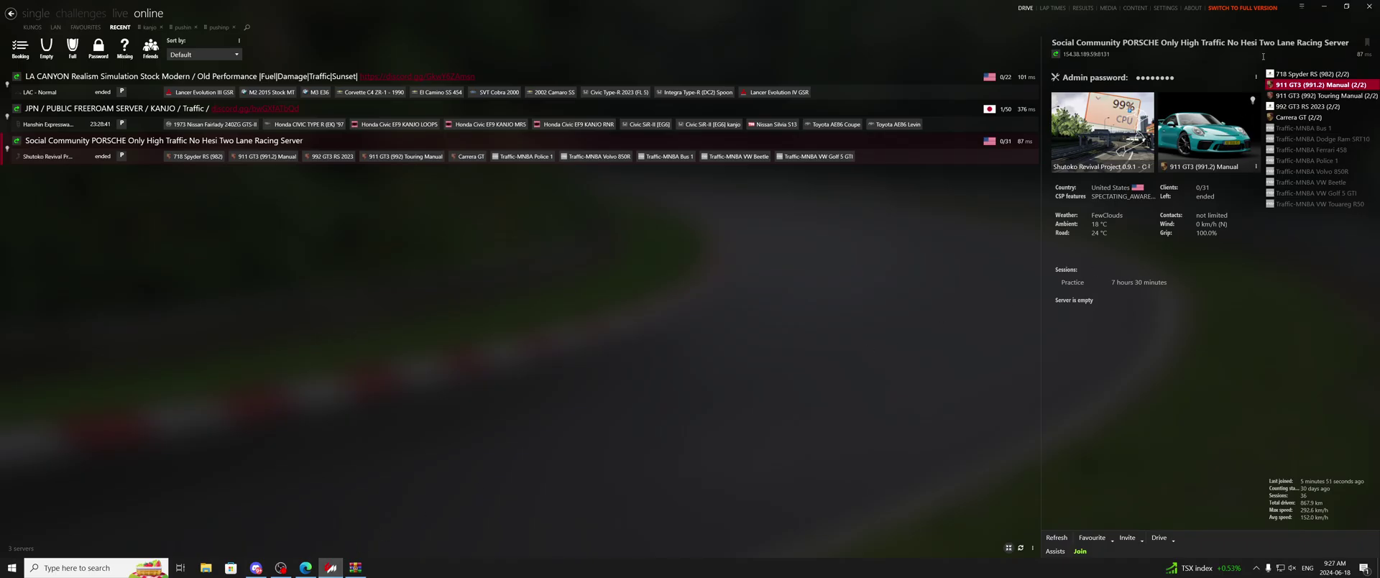
pyautogui.click(355, 567)
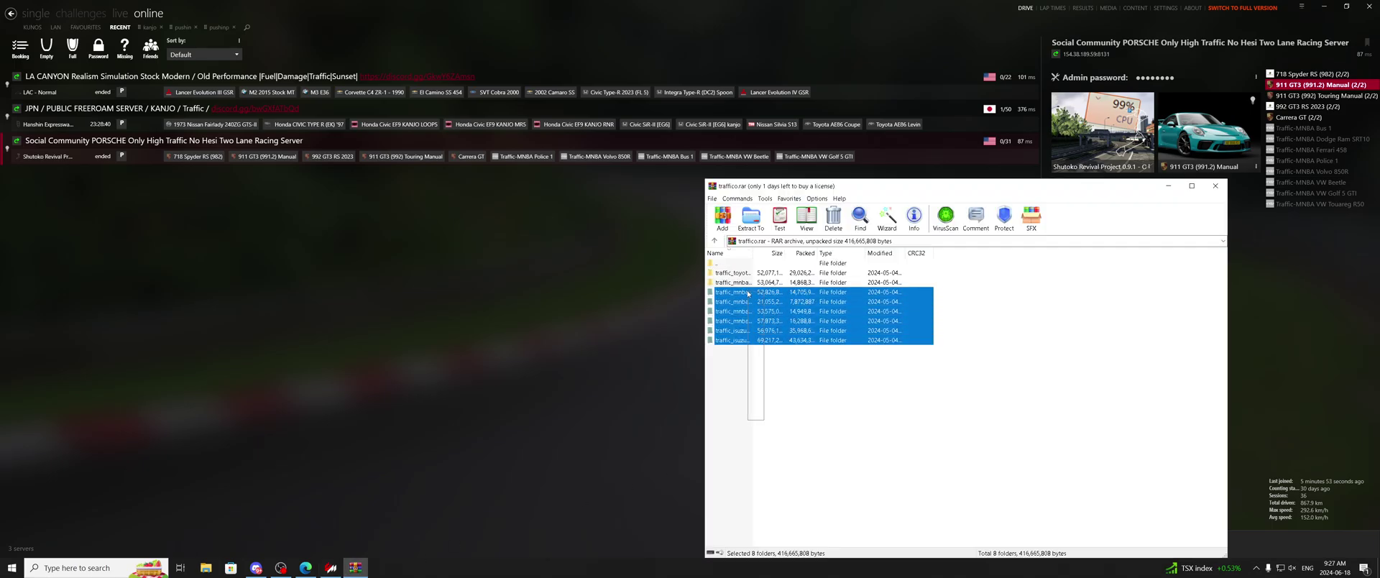
pyautogui.moveTo(746, 275); pyautogui.dragTo(862, 143)
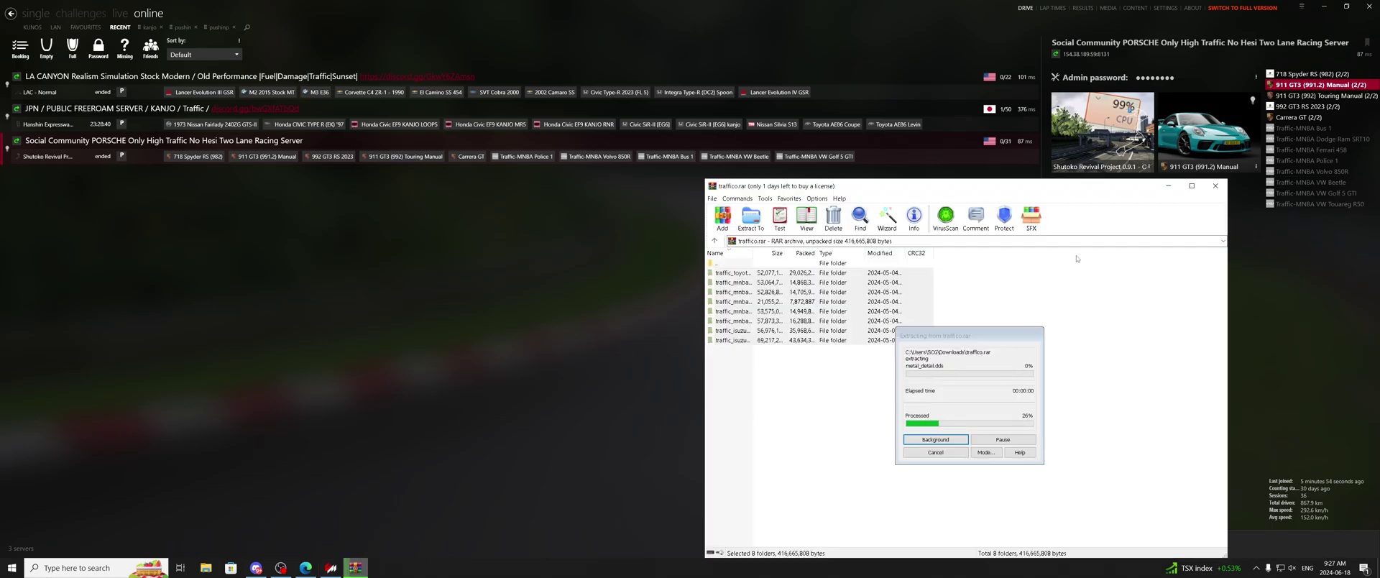
pyautogui.click(1214, 187)
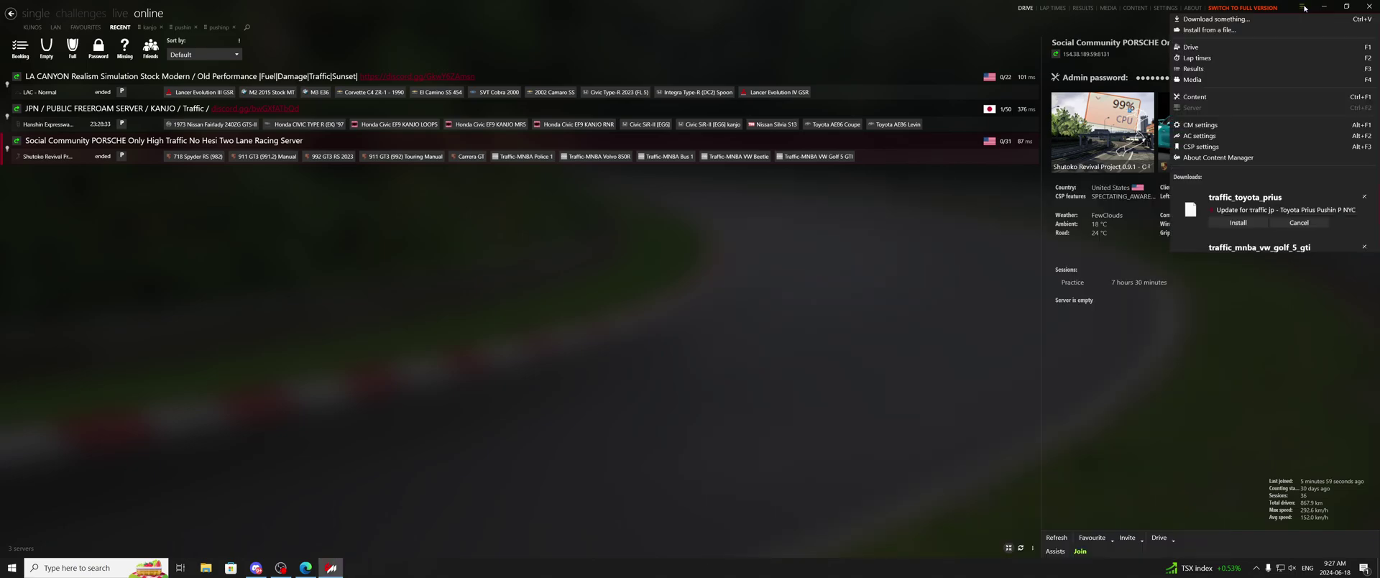
# Step: Install the traffic_toyota_prius update and reopen the bmw-cops server through its Discord link
pyautogui.click(1238, 222)
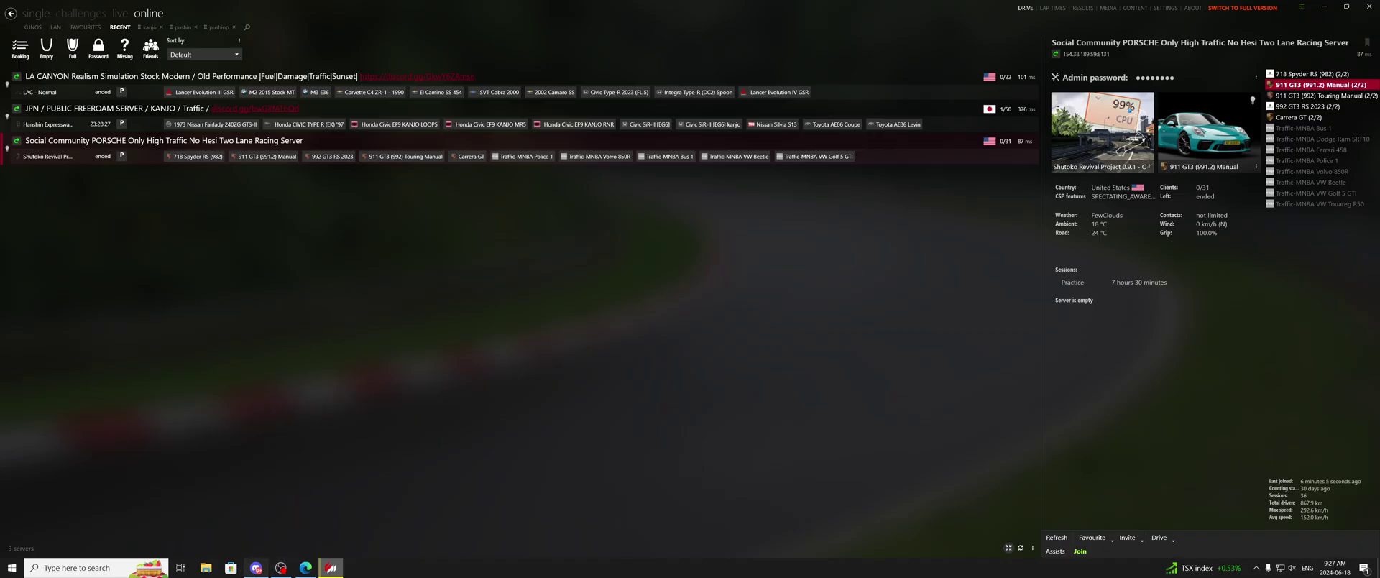
pyautogui.click(256, 567)
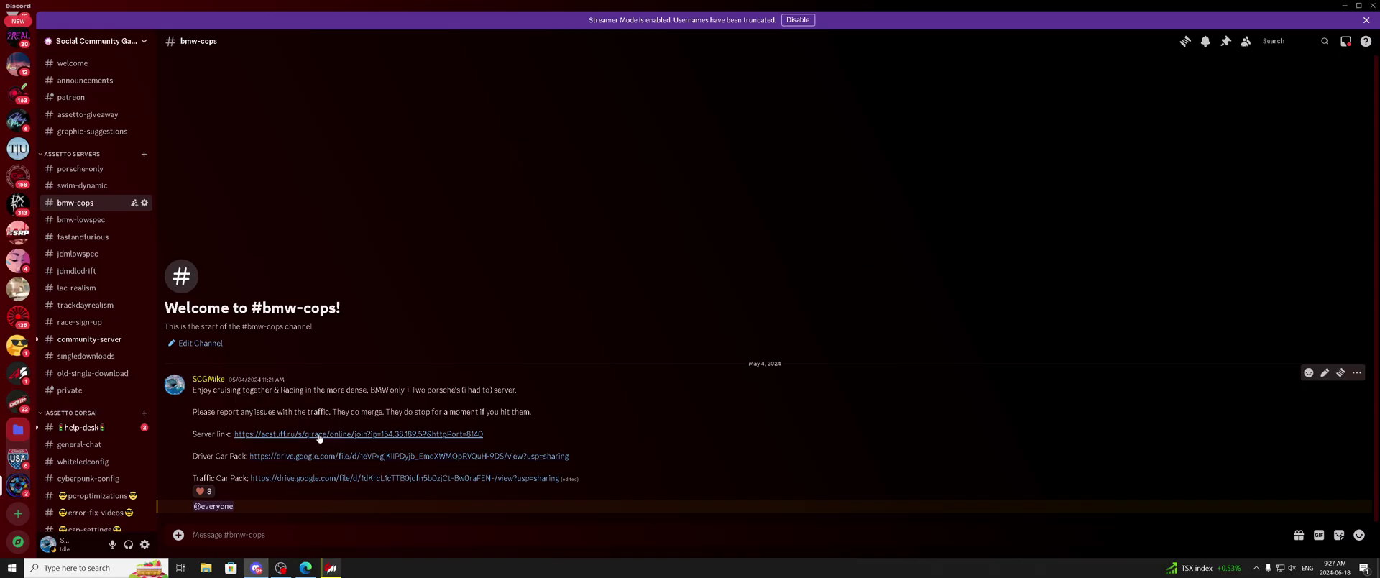
pyautogui.click(309, 434)
pyautogui.click(609, 186)
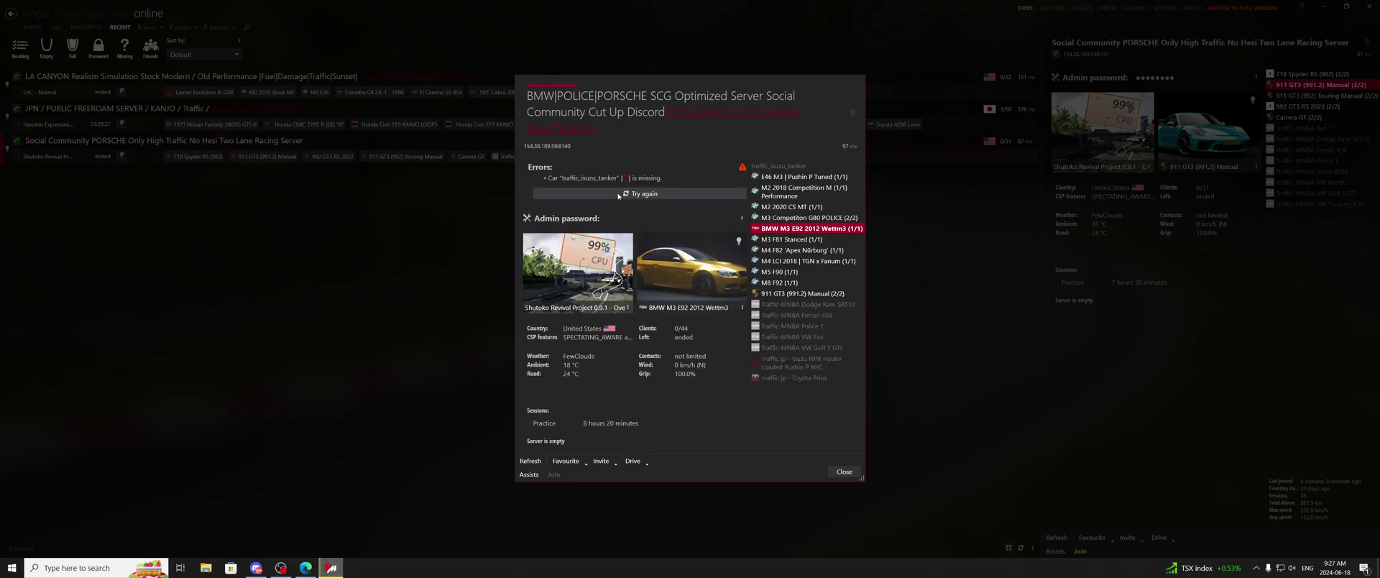
# Step: Close the server details and exit Content Manager
pyautogui.click(844, 472)
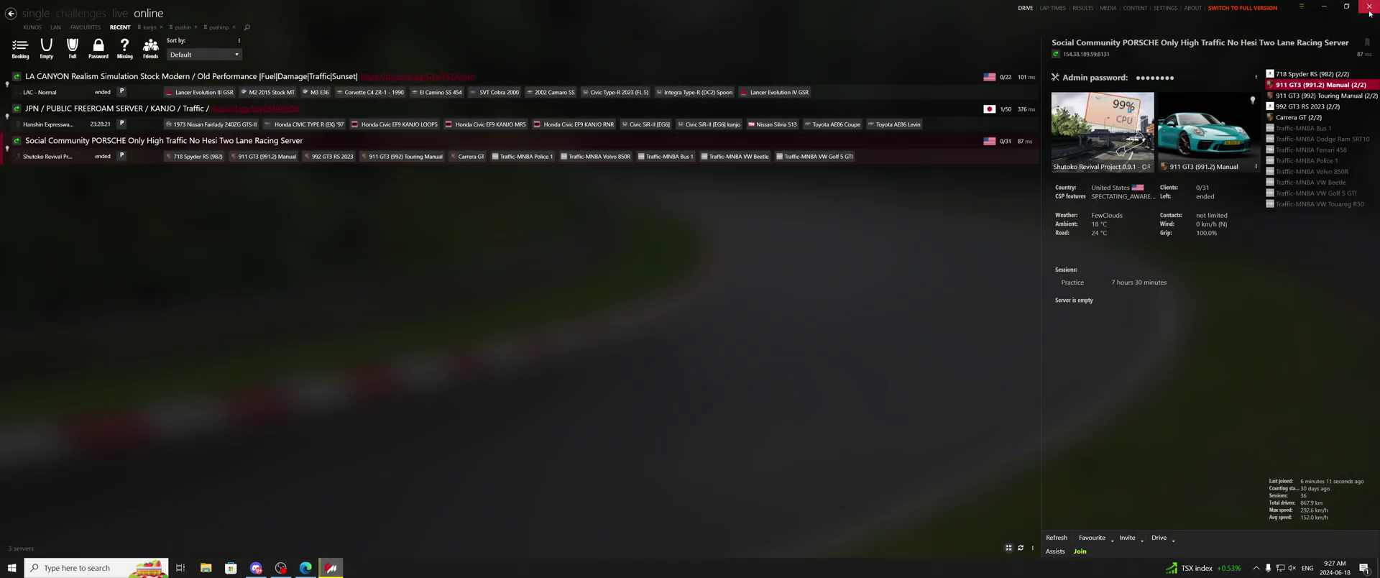
pyautogui.click(1368, 6)
pyautogui.click(843, 307)
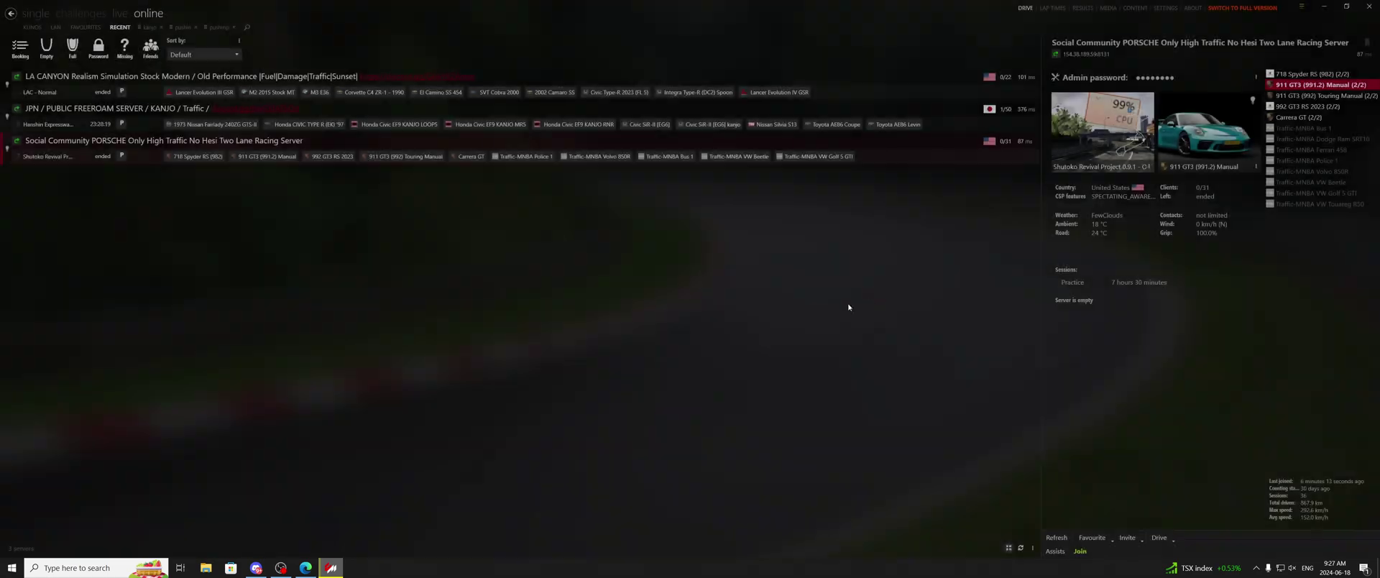
# Step: Clear the completed downloads in Content Manager and install all the pending traffic car updates
pyautogui.click(1300, 7)
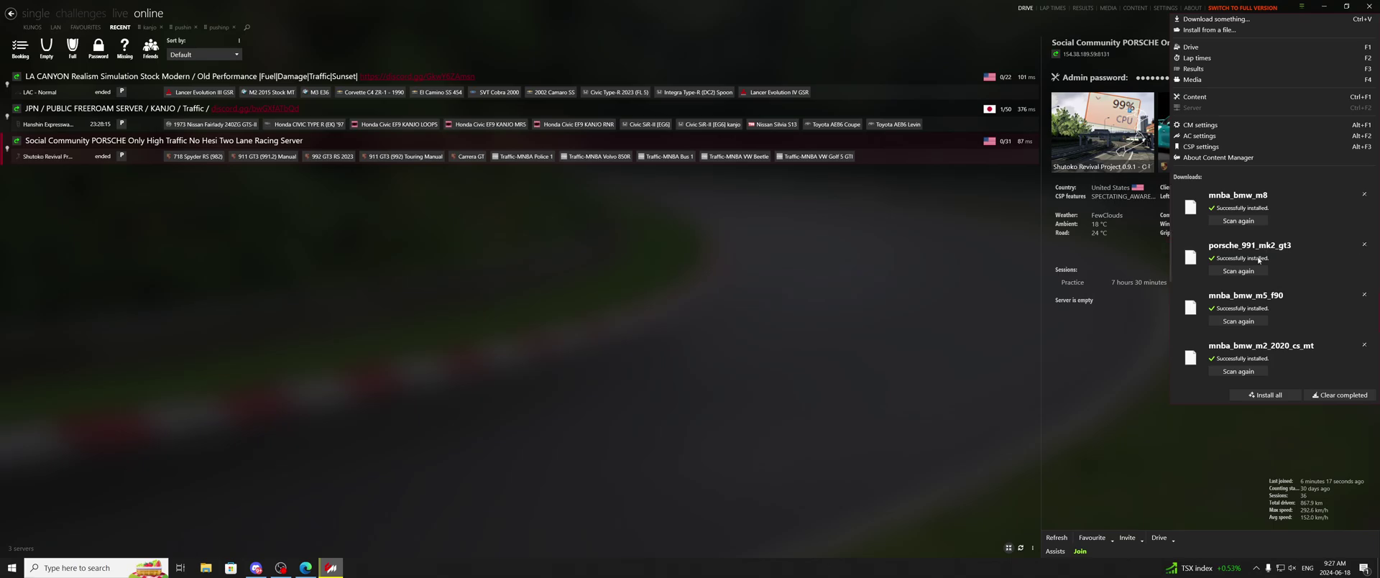
pyautogui.click(1339, 397)
pyautogui.click(1350, 395)
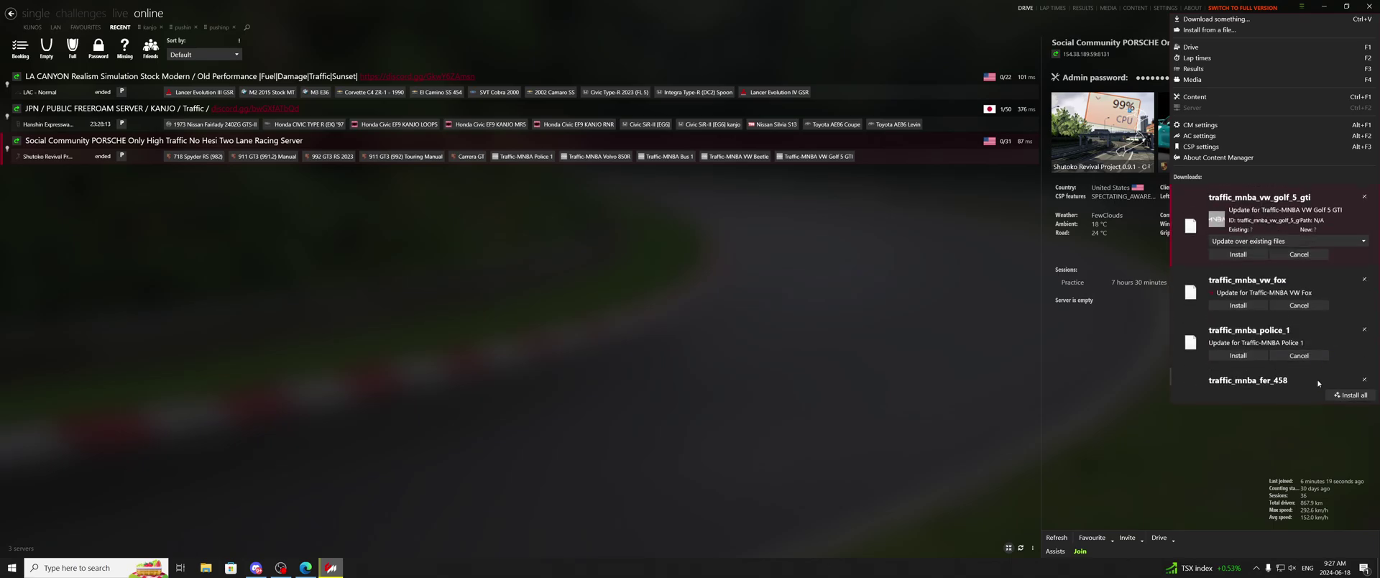
pyautogui.click(1351, 396)
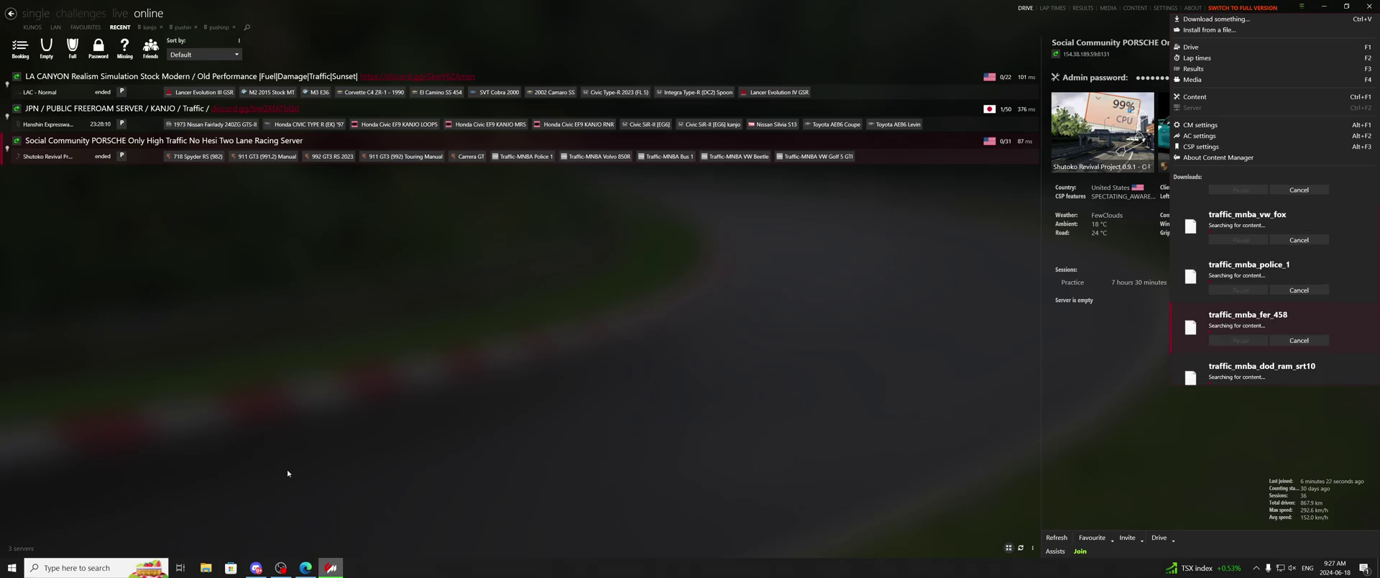
# Step: Switch to Discord, open the bmw-cops server link in Content Manager, and join the race server with the BMW M3 E92
pyautogui.hotkey('alt', 'Tab')
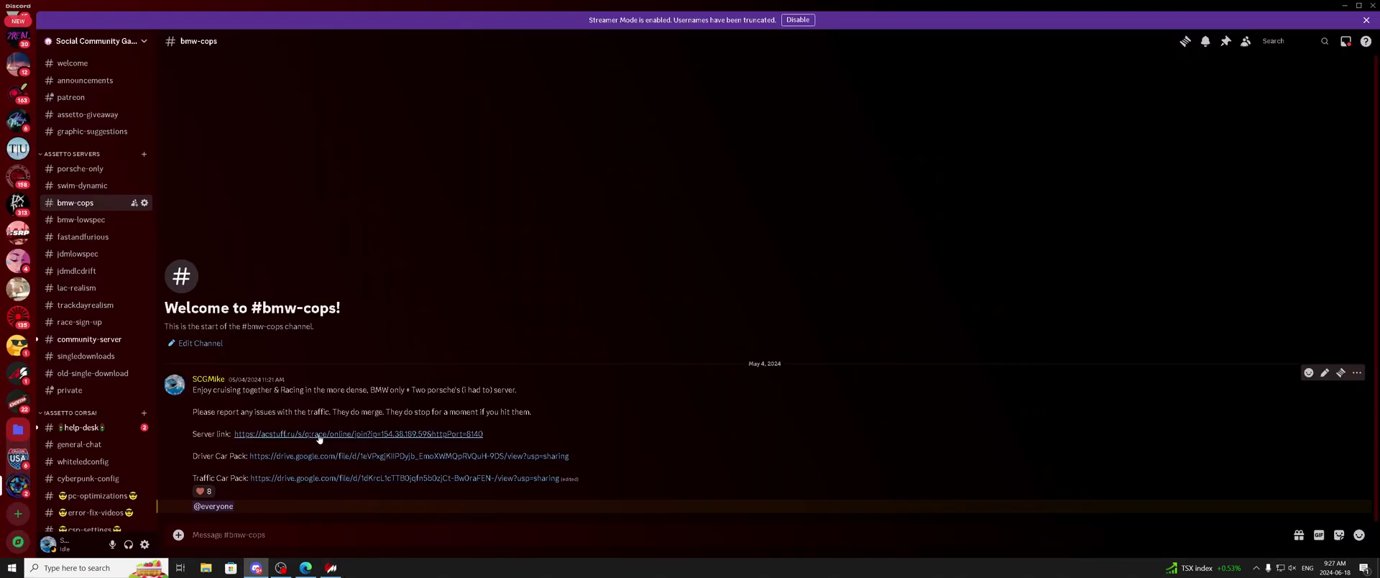
pyautogui.click(319, 436)
pyautogui.click(597, 180)
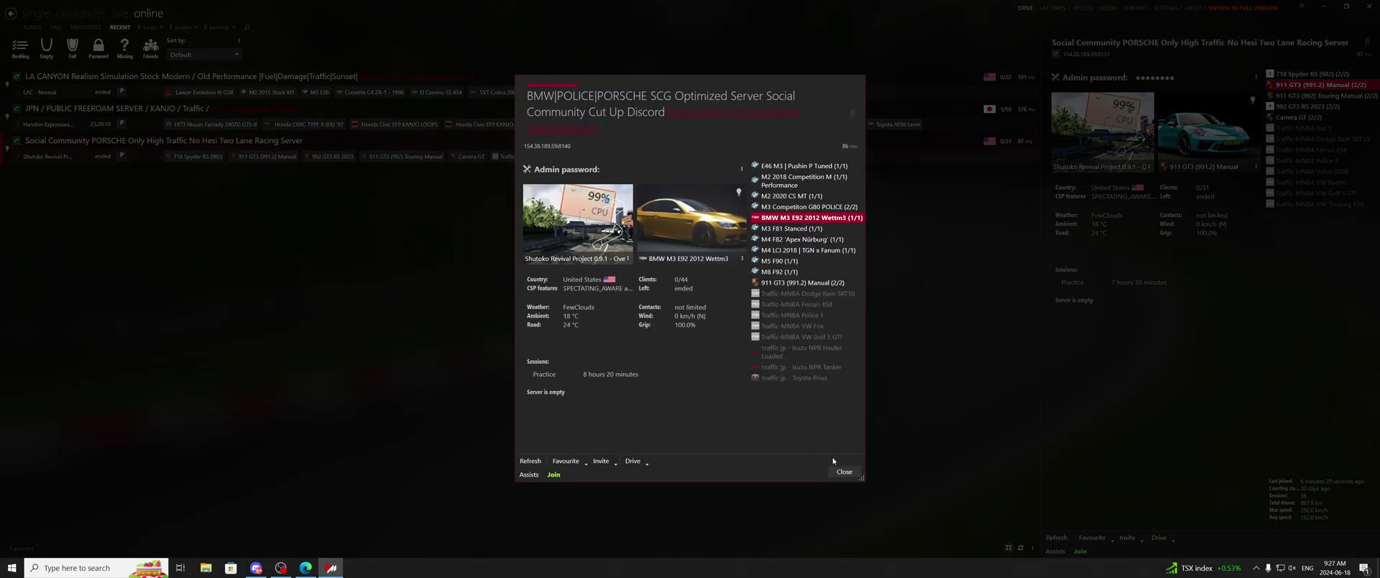
pyautogui.click(552, 474)
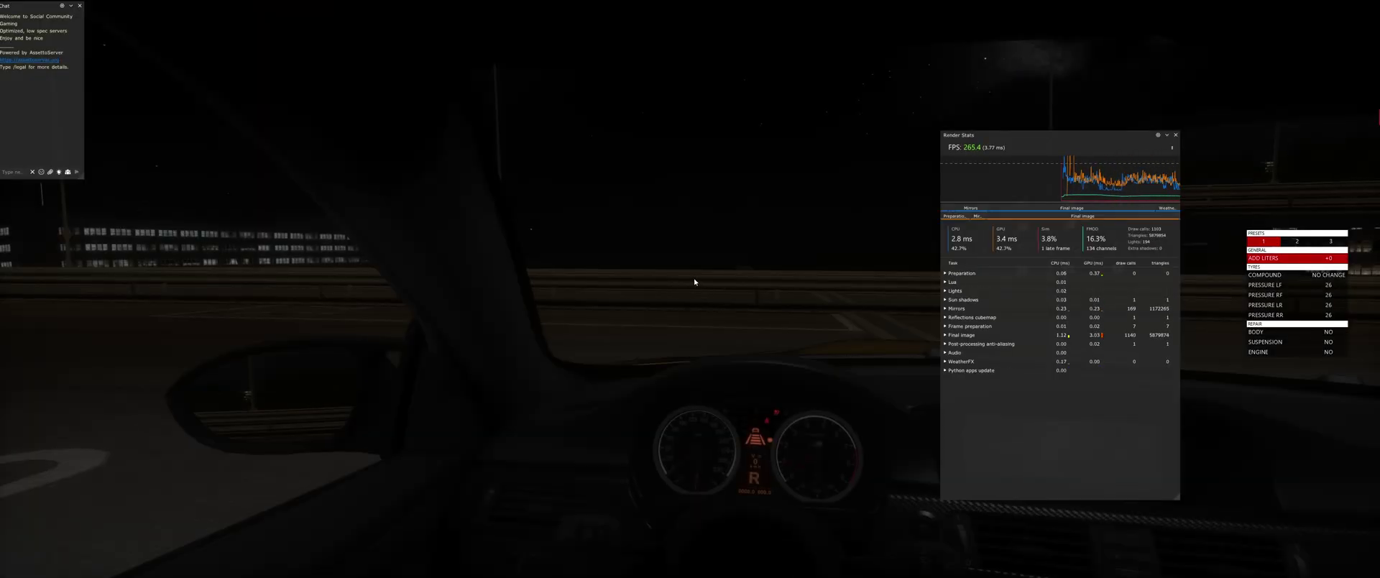
# Step: Drive the BMW M3 onto the highway, shifting up from reverse through the gears to fourth
pyautogui.press('shift')
pyautogui.press('shift')
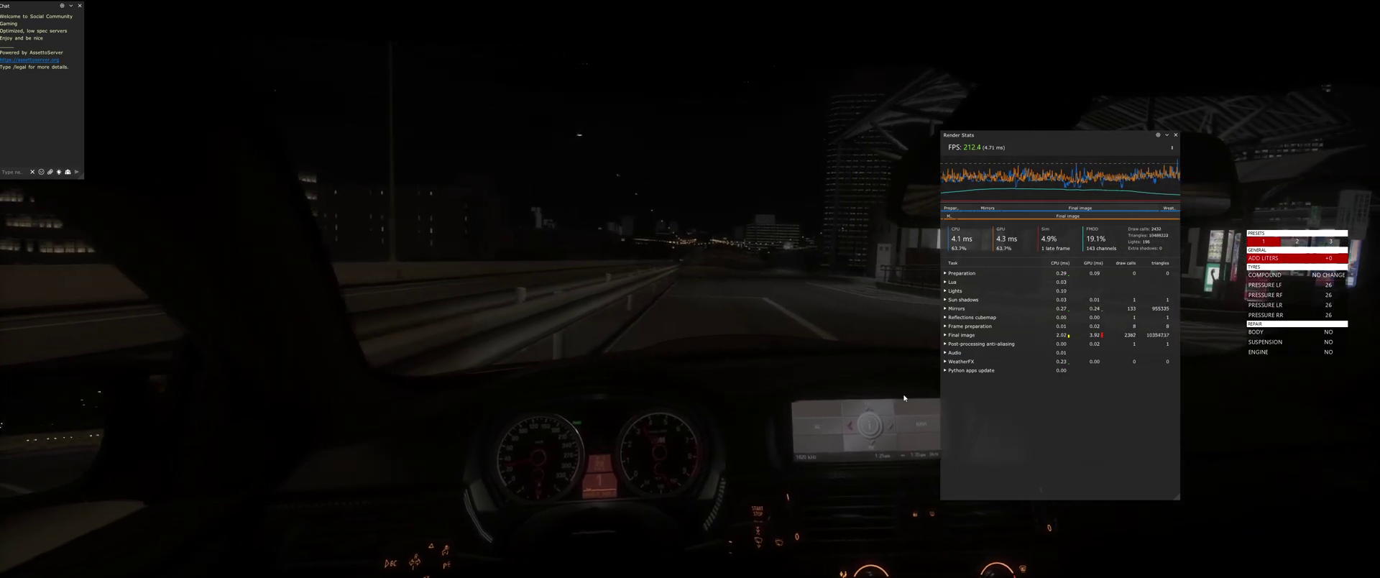
pyautogui.press('shift')
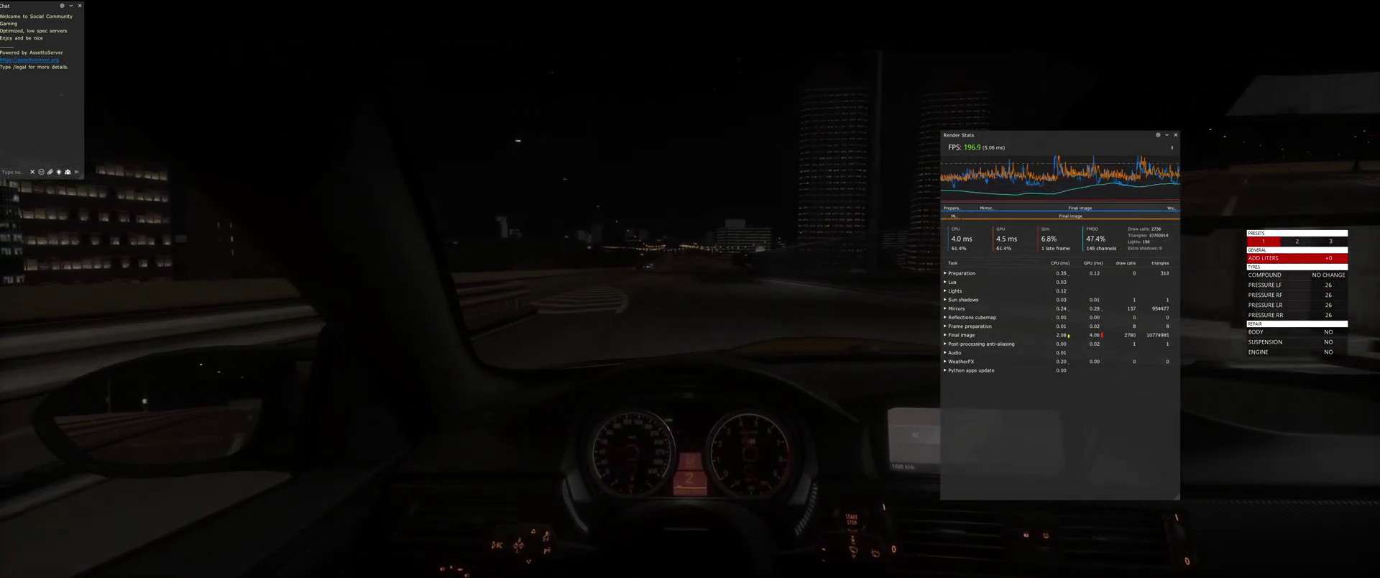
pyautogui.press('shift')
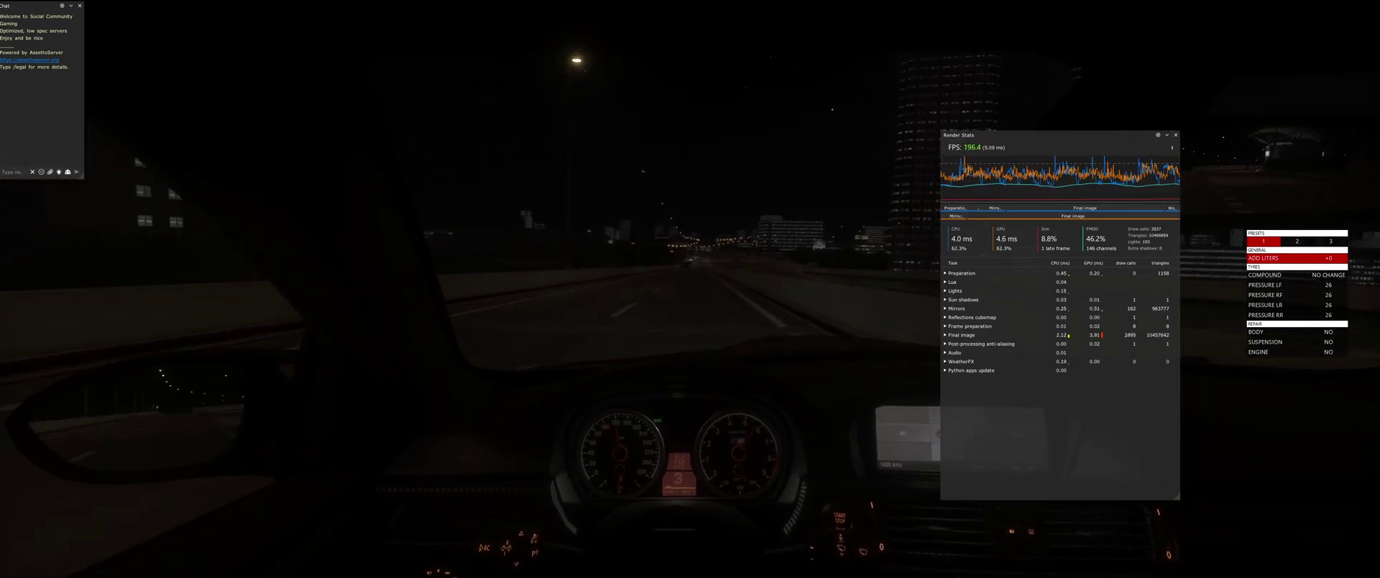
pyautogui.press('shift')
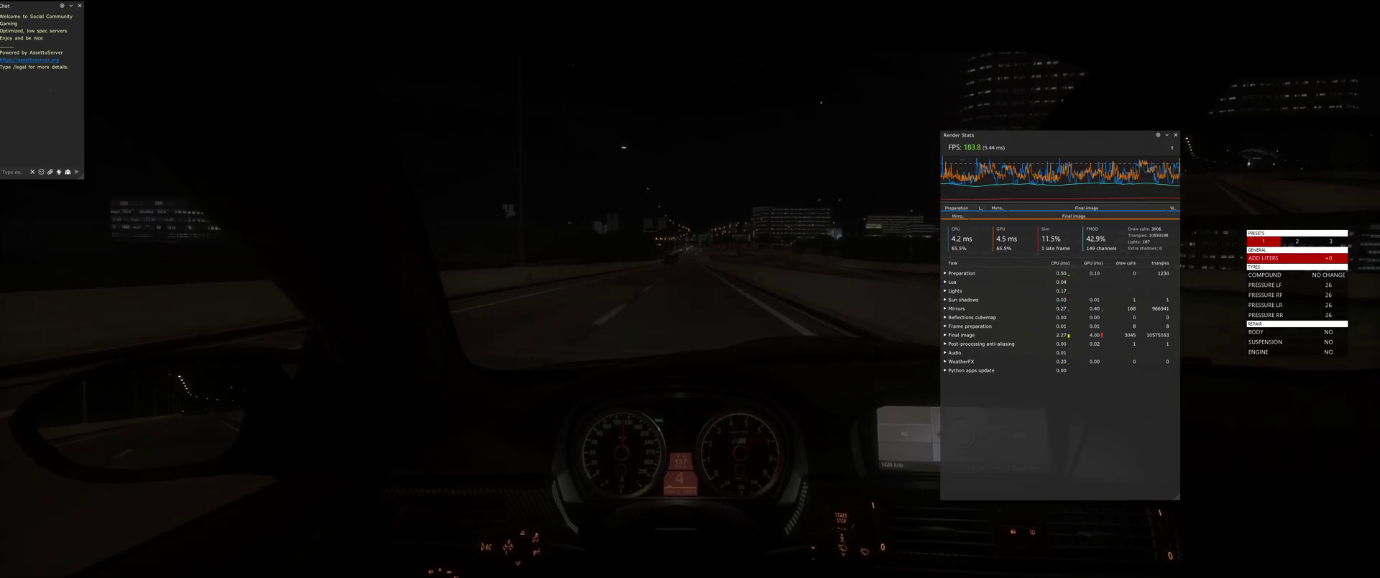